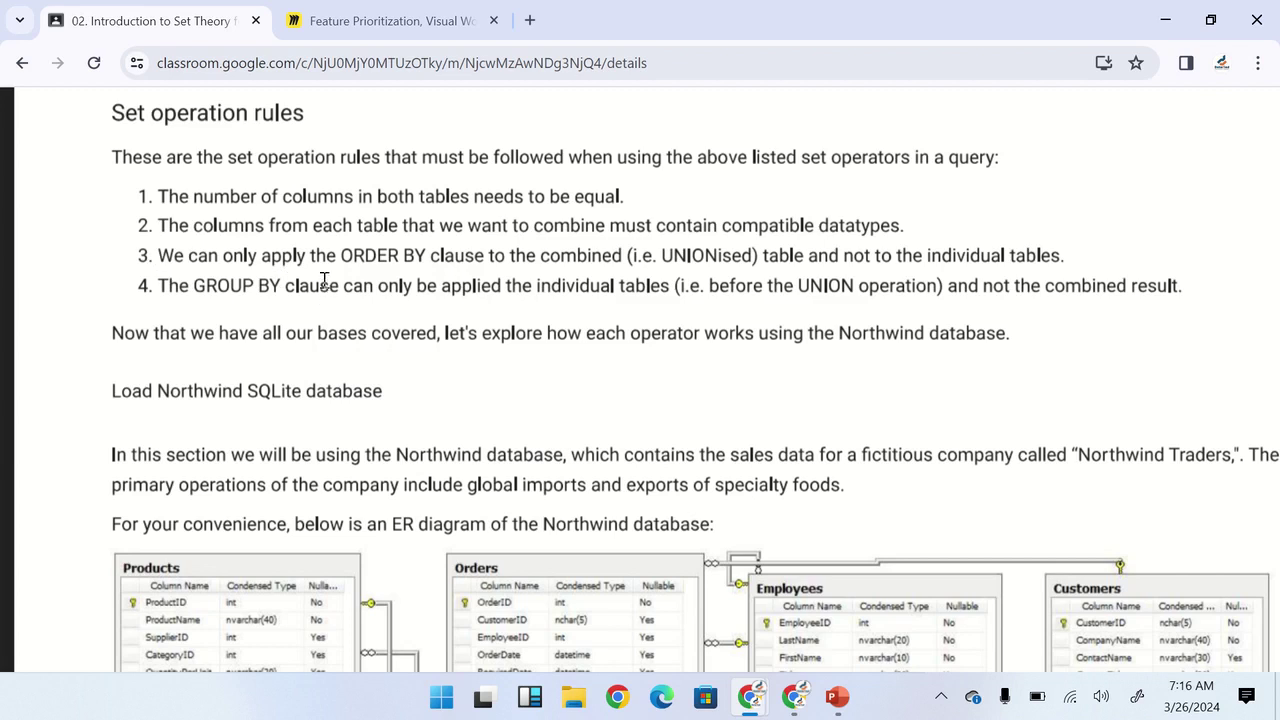
Step: Review the set operation rules on column counts, compatible datatypes, ORDER BY and GROUP BY
scroll(324, 280, up, 2)
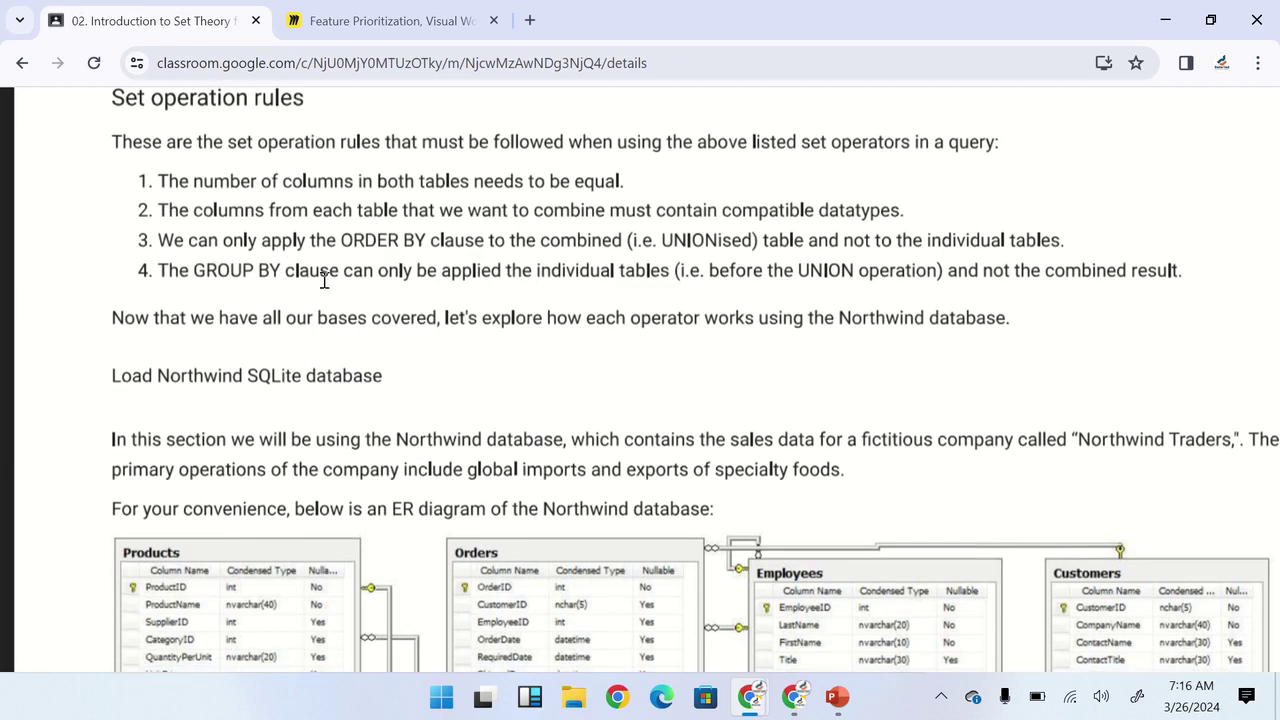
scroll(324, 280, up, 1)
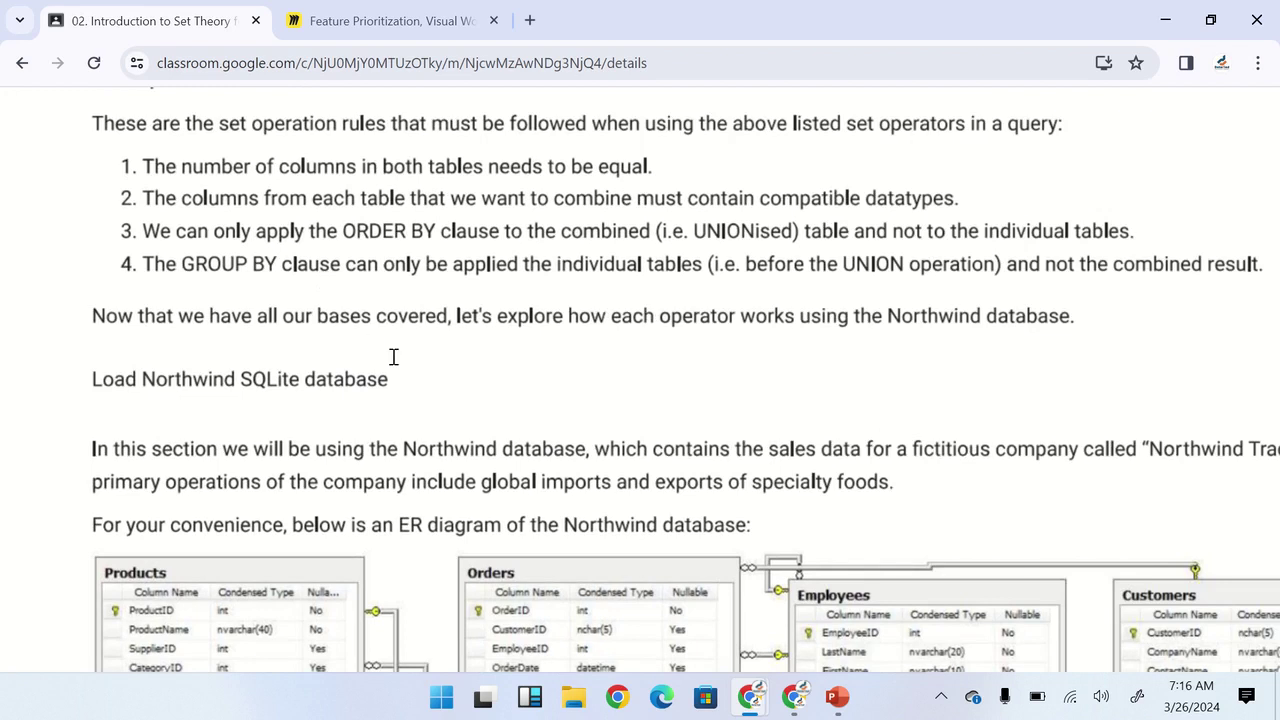
scroll(393, 357, right, 1)
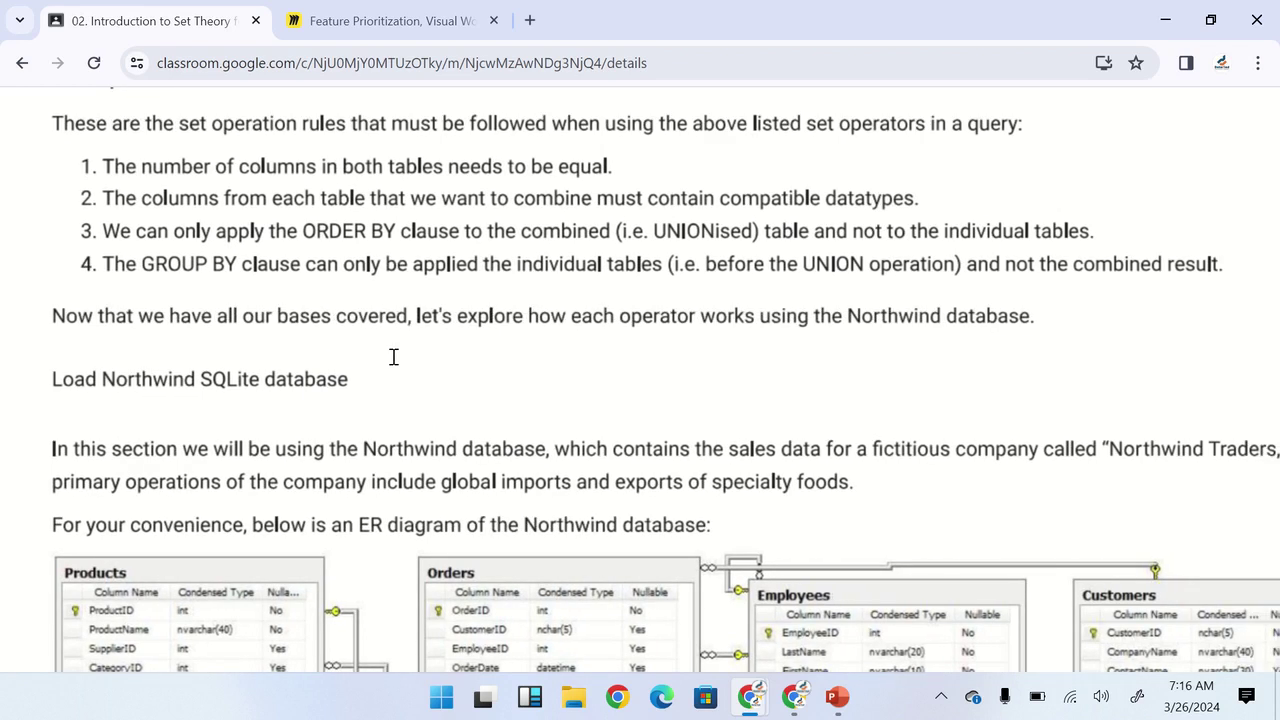
scroll(393, 357, up, 1)
scroll(393, 357, down, 1)
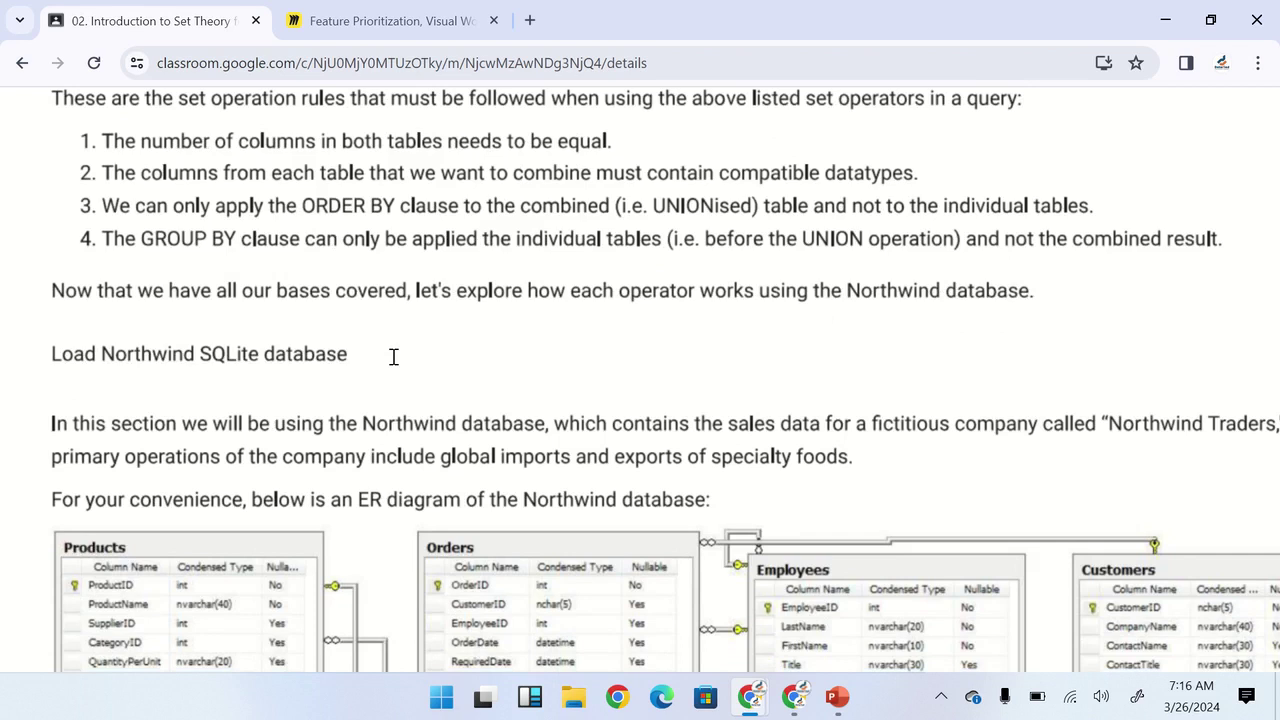
scroll(393, 357, down, 1)
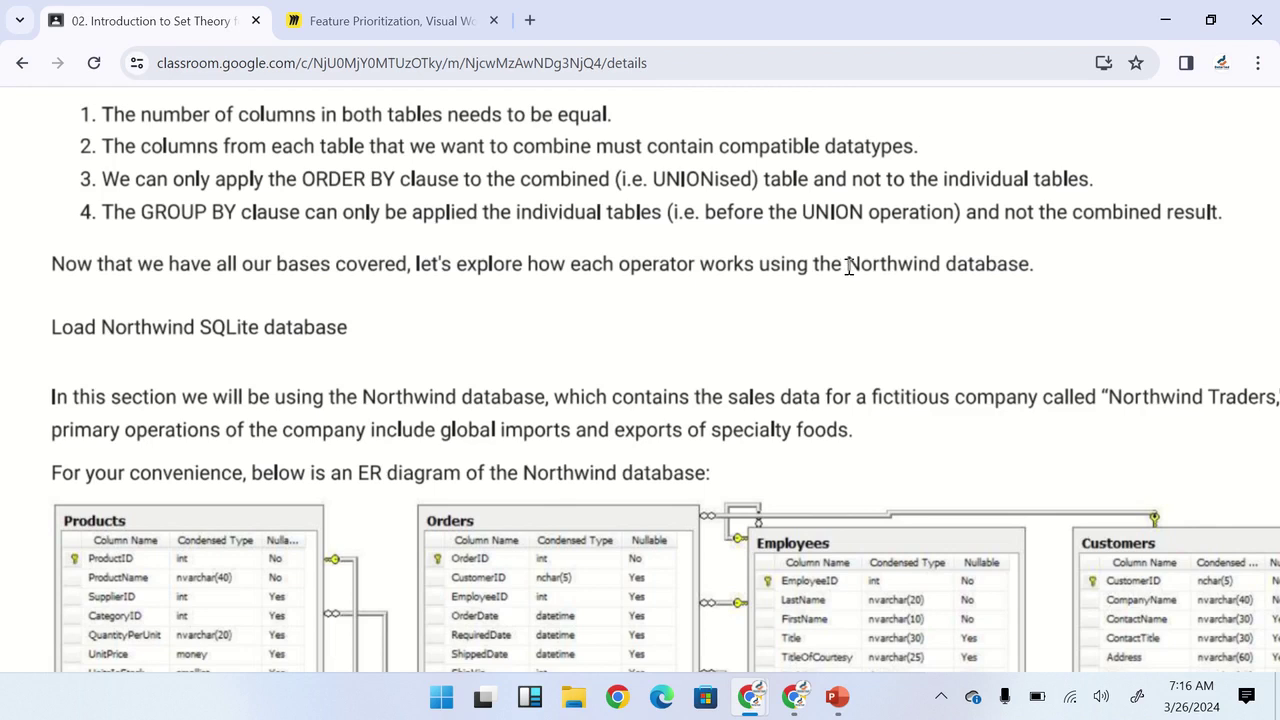
Step: Read the Northwind database introduction and examine the Products, Orders, Employees and Customers tables in the ER diagram
scroll(509, 341, down, 3)
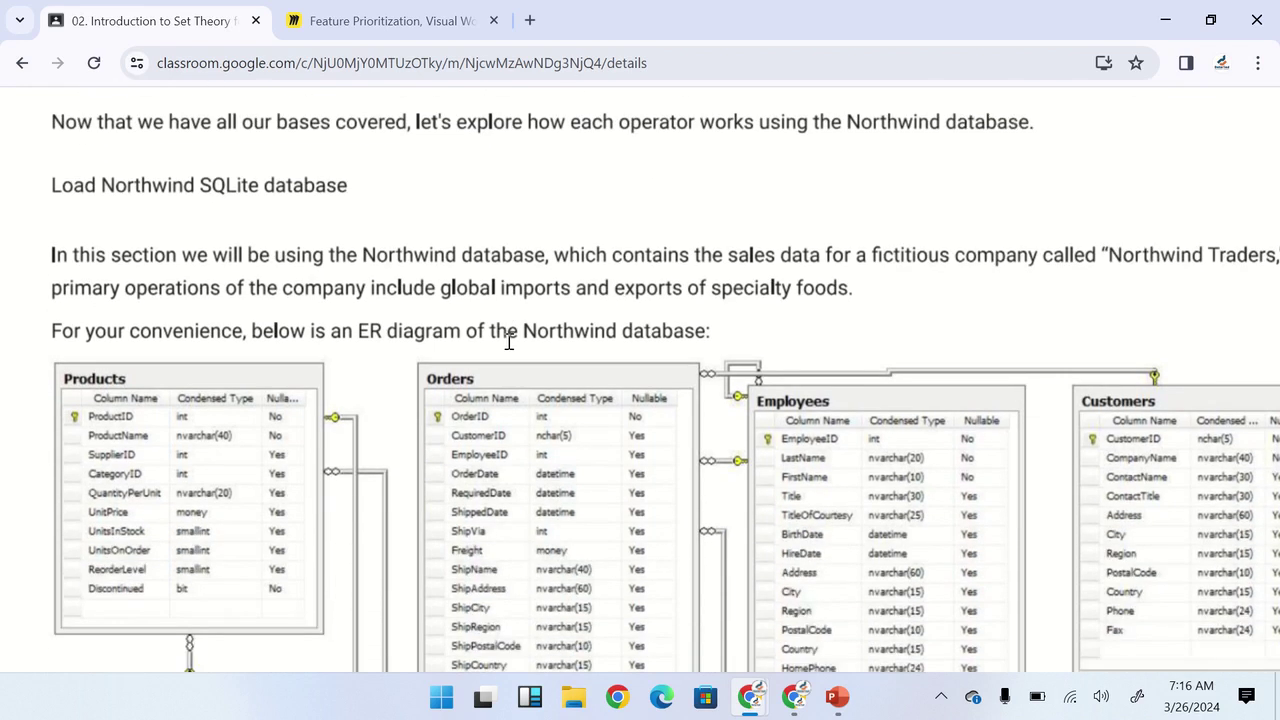
ctrl+scroll(509, 341, down, 2)
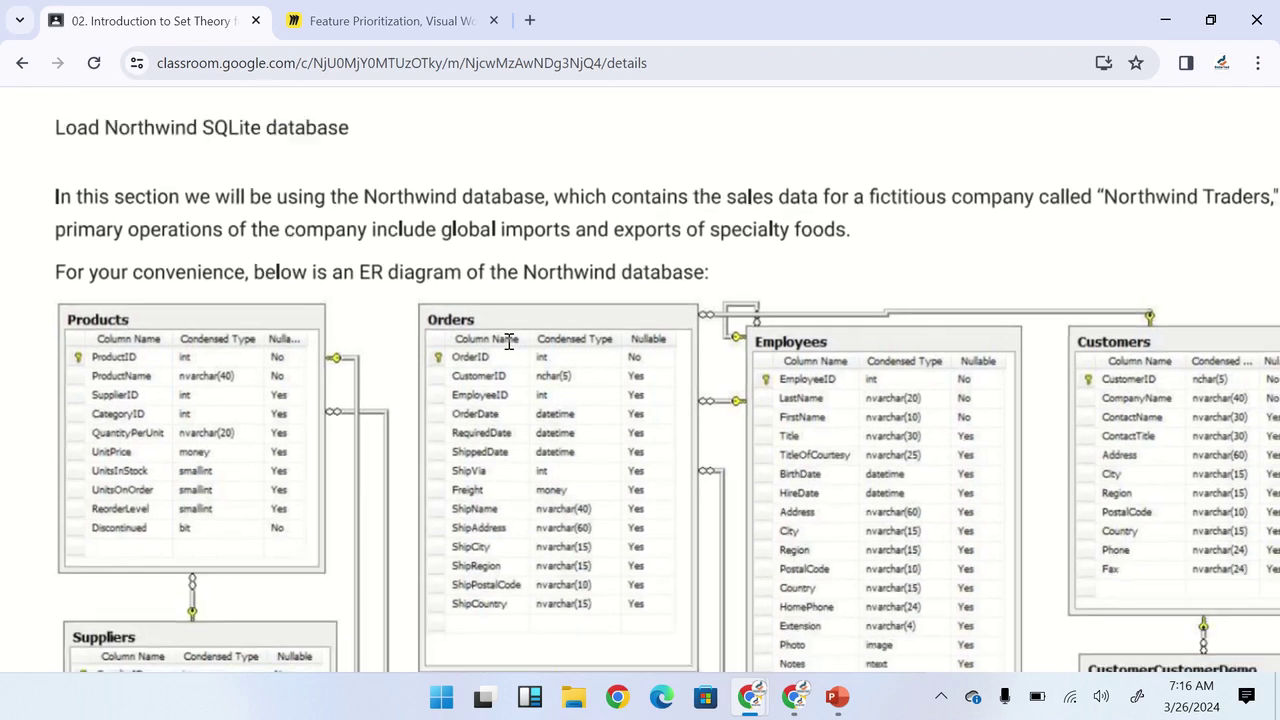
scroll(509, 341, down, 1)
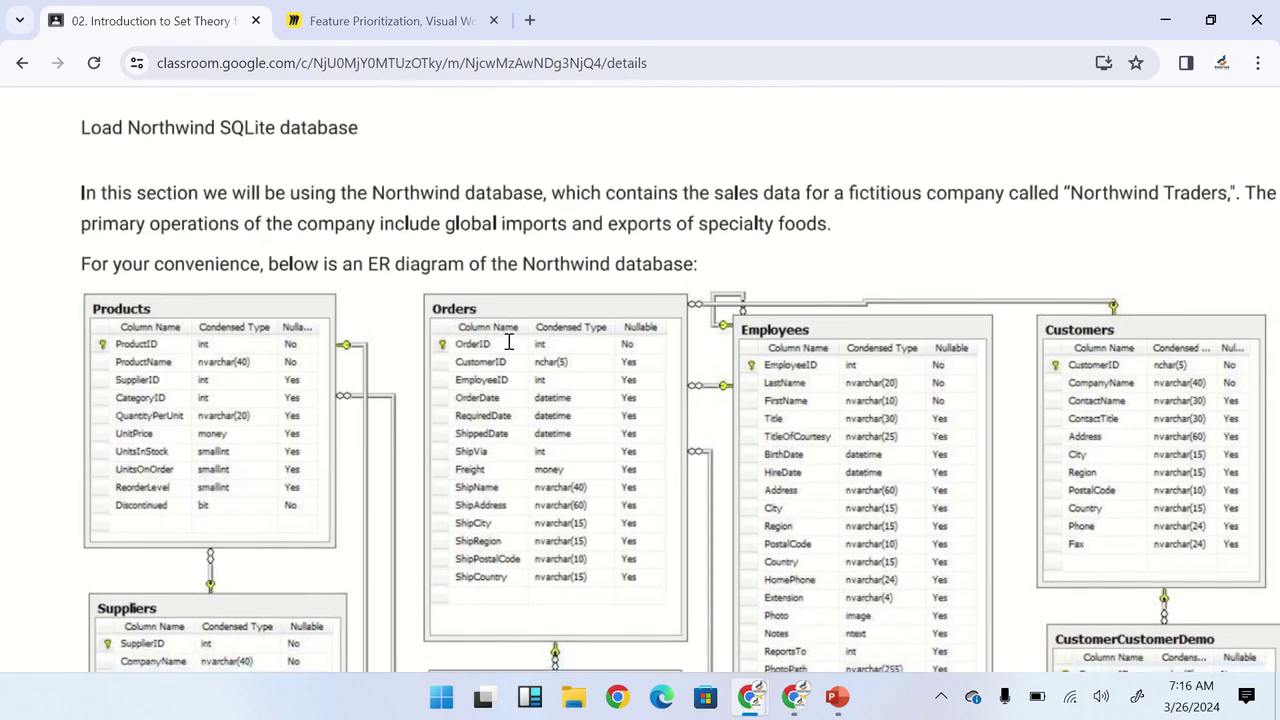
scroll(509, 341, right, 1)
scroll(509, 341, left, 1)
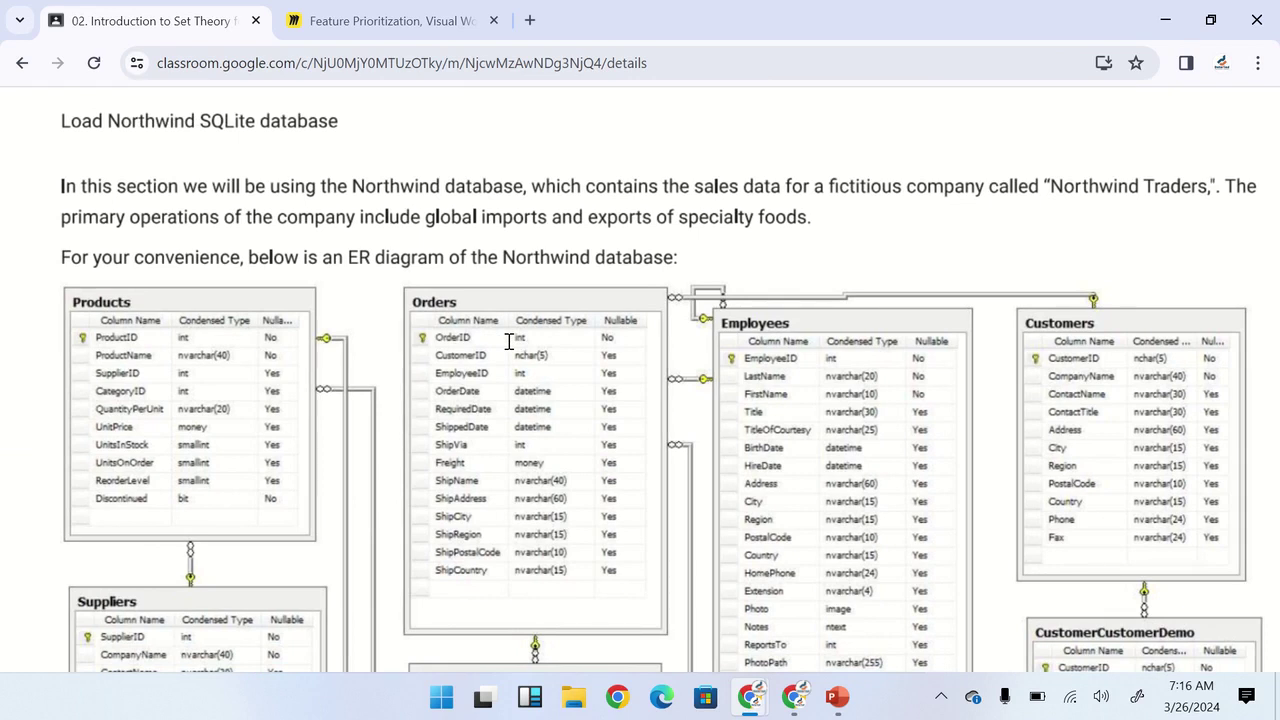
scroll(509, 341, down, 1)
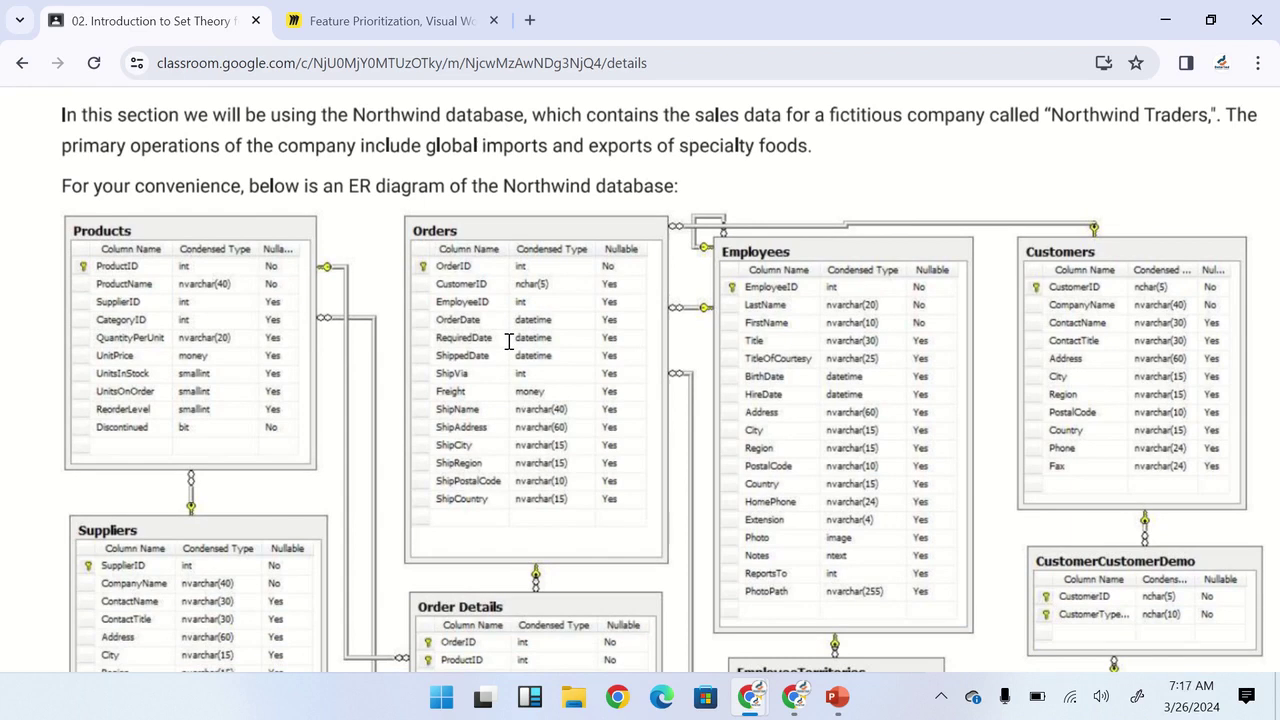
scroll(509, 342, down, 1)
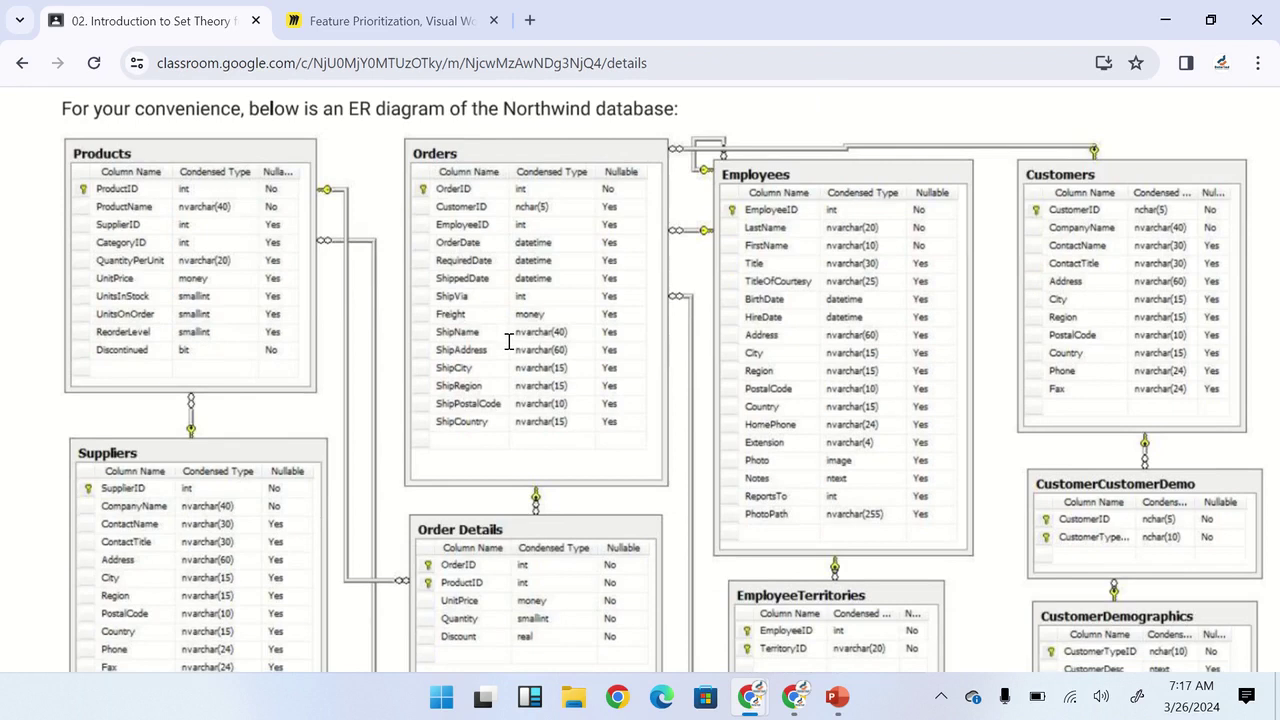
scroll(509, 342, down, 1)
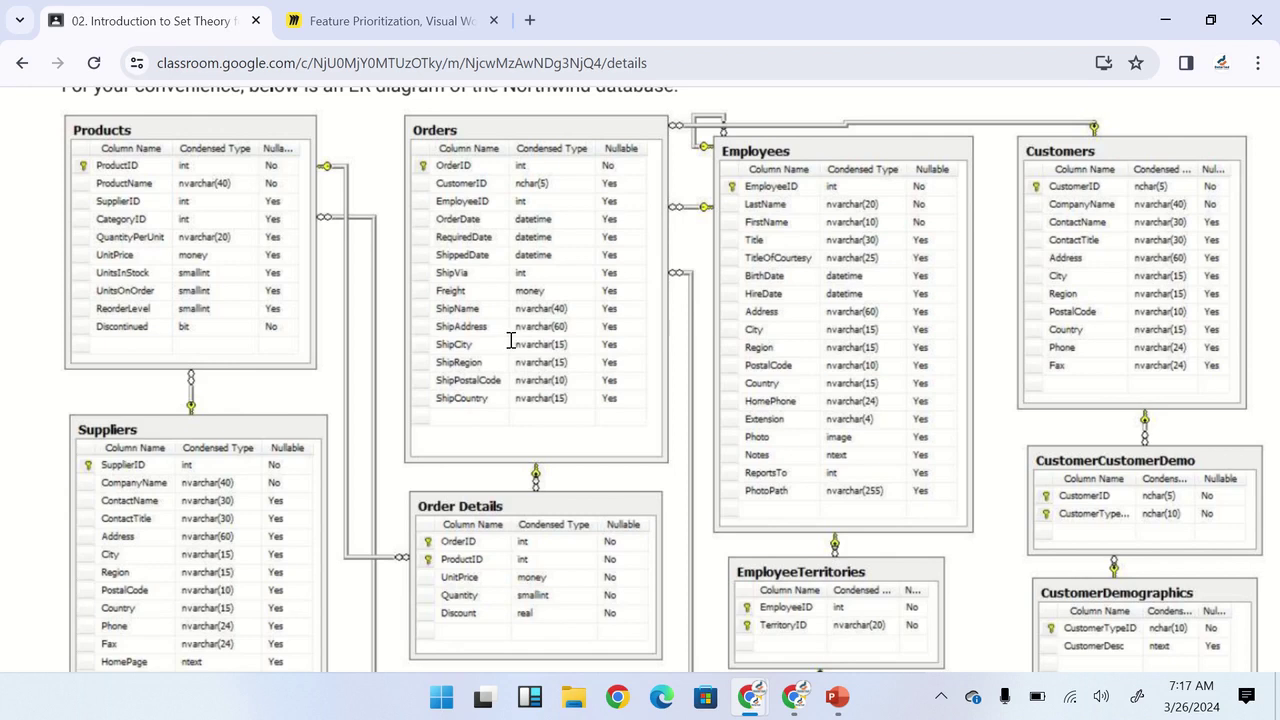
Step: Examine the ER diagram from the Products table down through Suppliers to the Region table
ctrl+scroll(510, 340, down, 1)
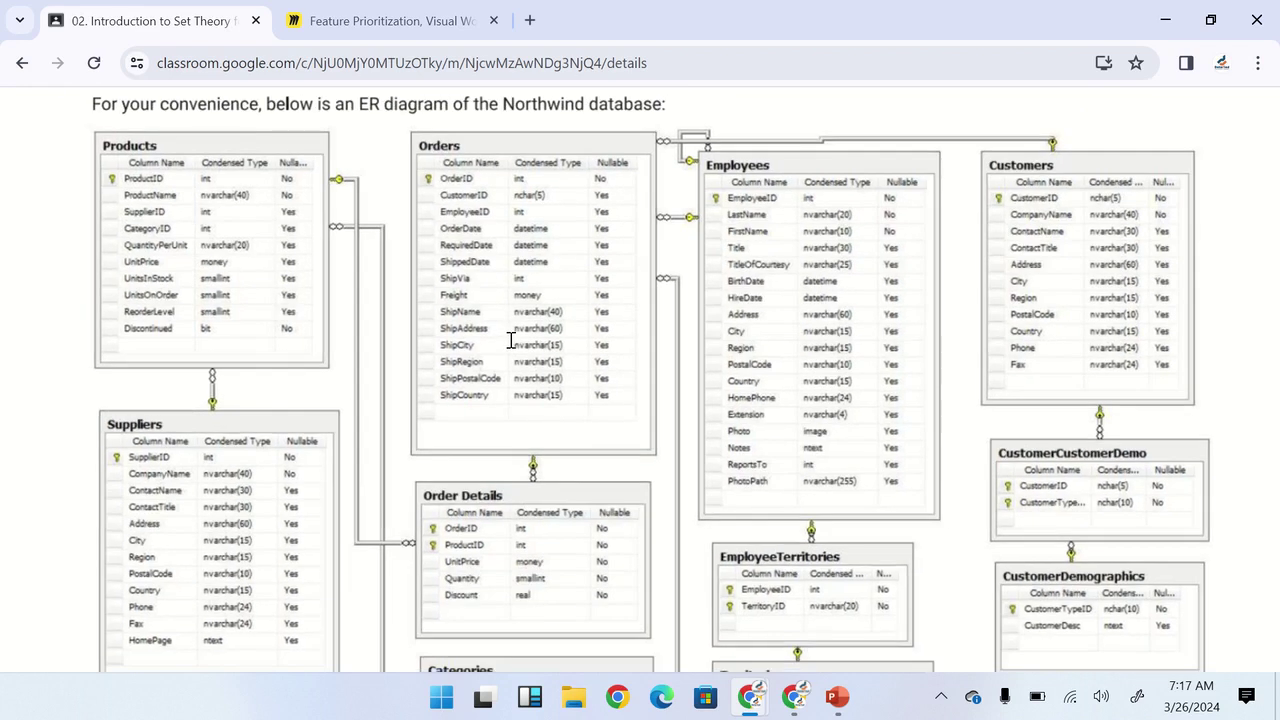
scroll(510, 340, down, 1)
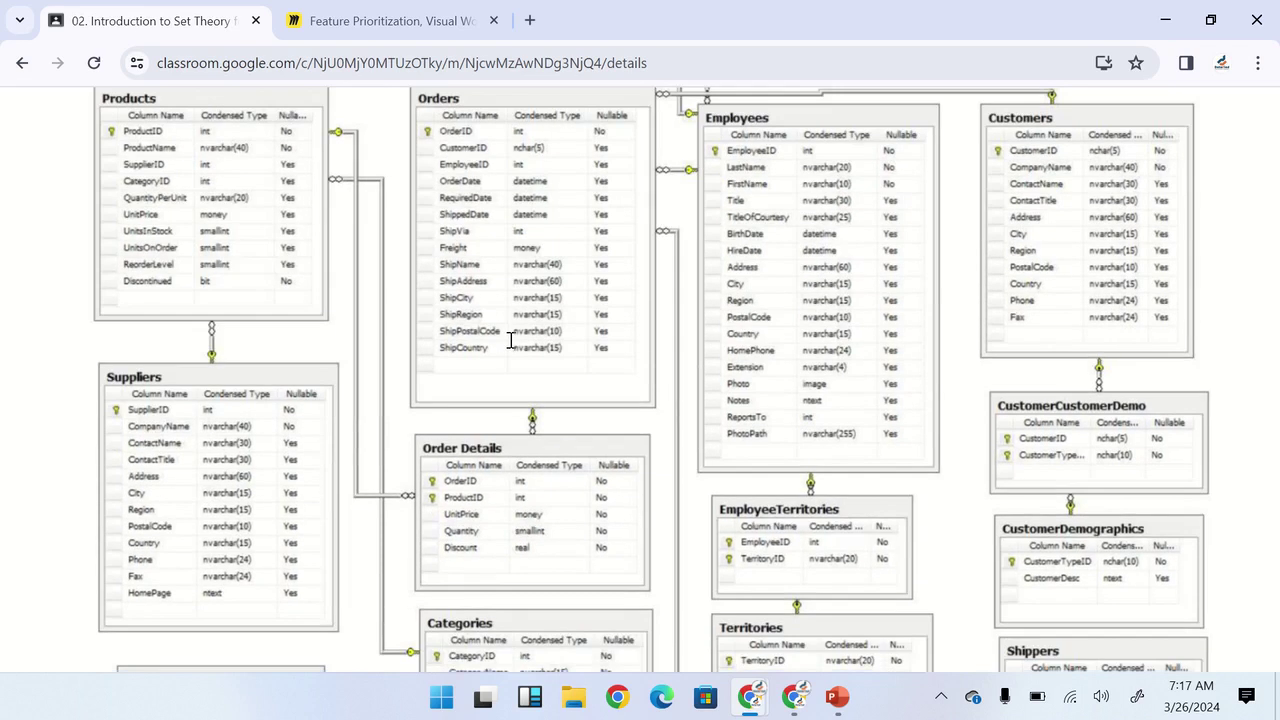
scroll(510, 340, down, 2)
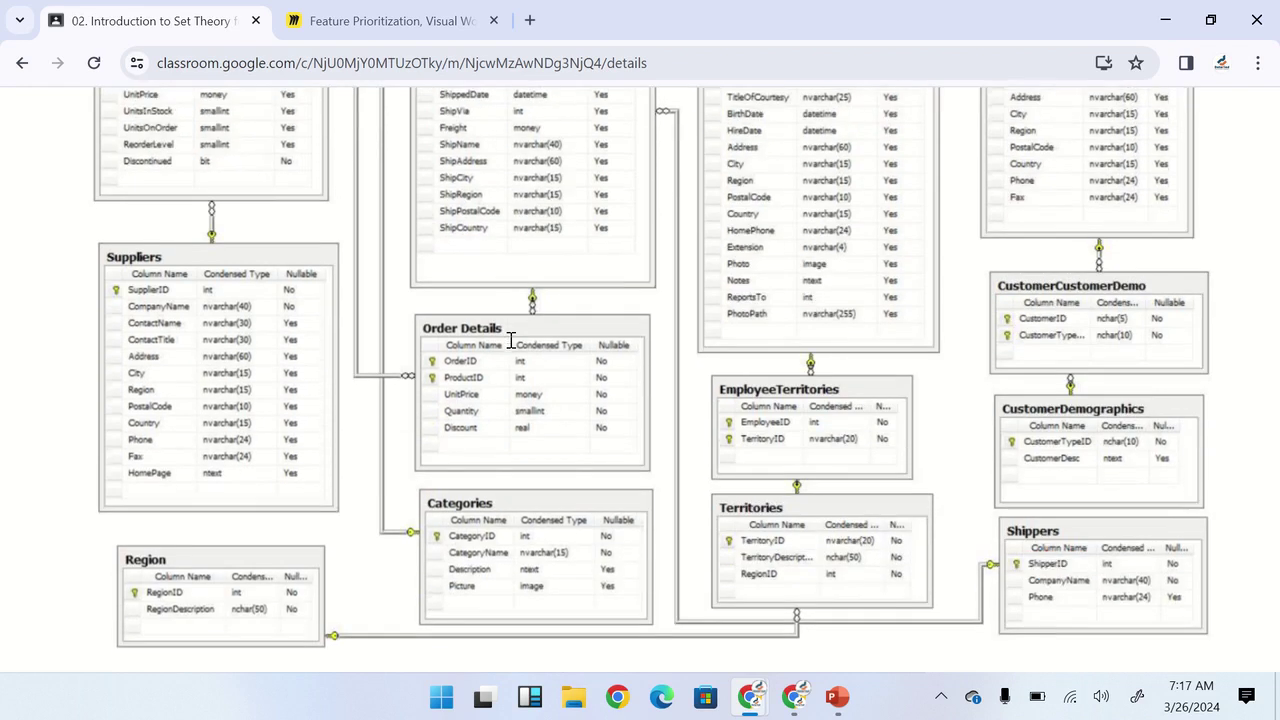
scroll(510, 340, up, 4)
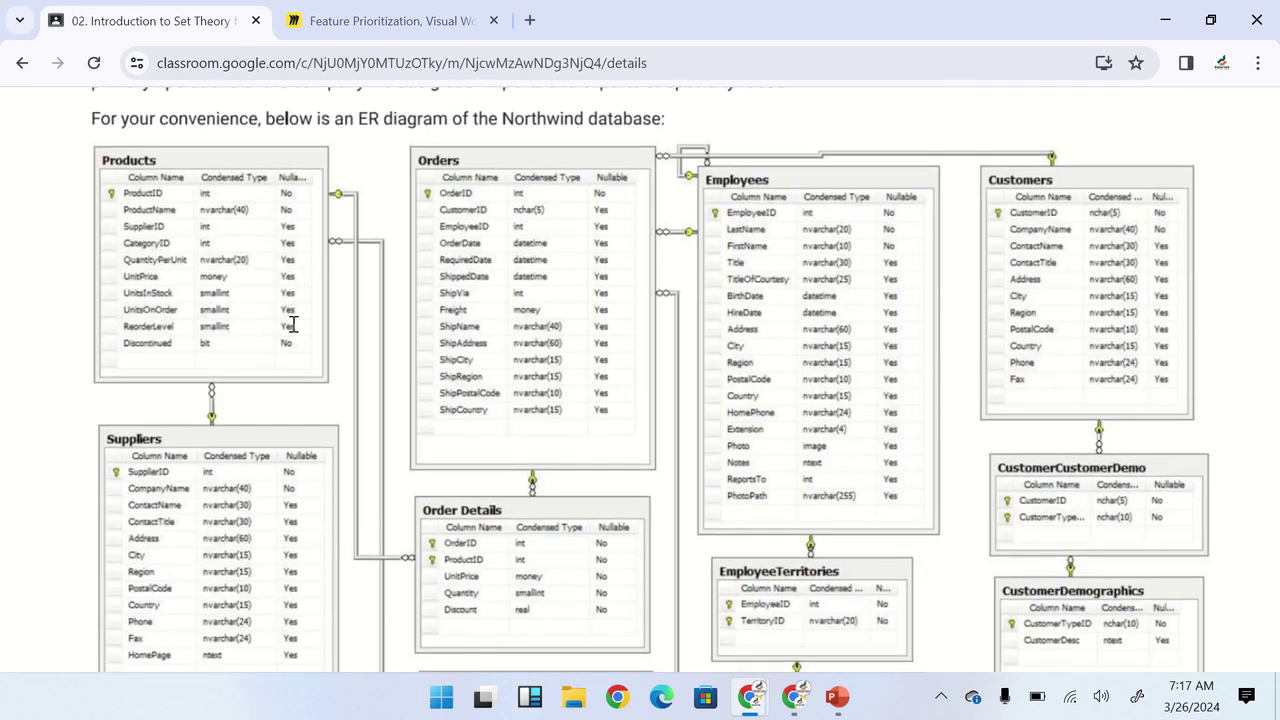
scroll(207, 300, down, 1)
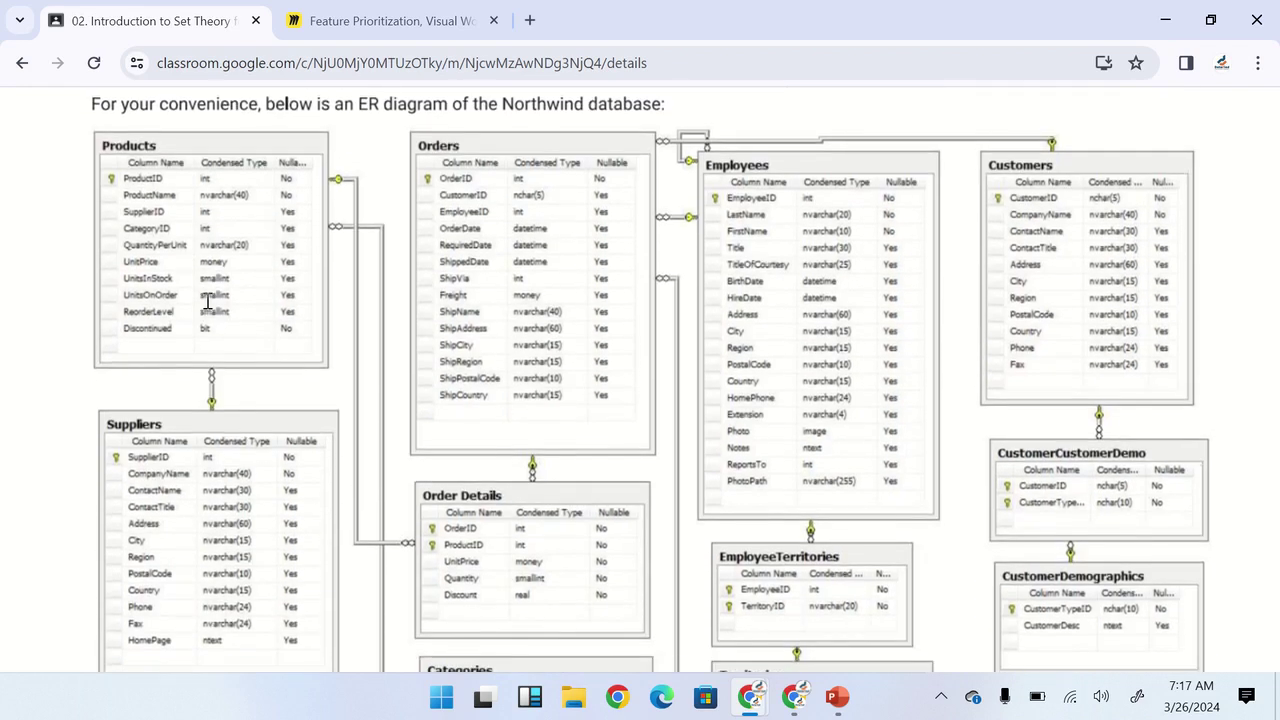
scroll(201, 396, down, 2)
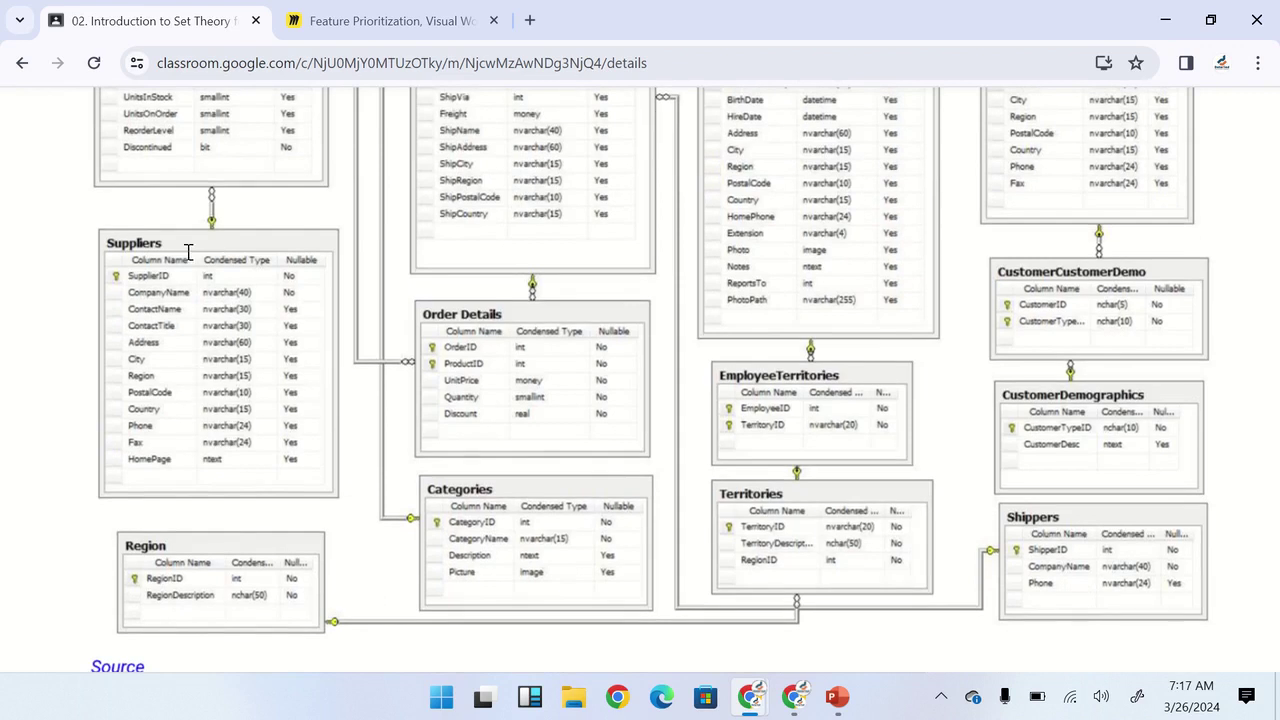
scroll(189, 254, up, 1)
scroll(206, 412, down, 2)
scroll(206, 423, down, 1)
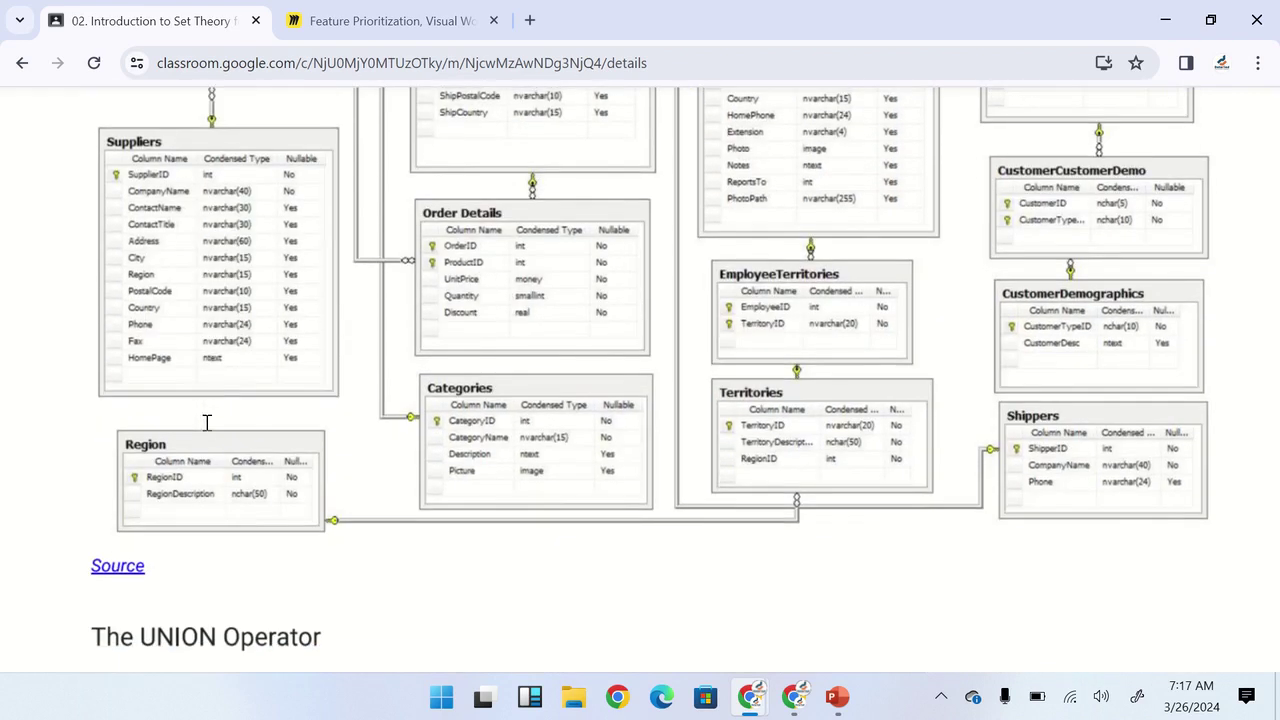
Step: Examine the Order Details, Categories, EmployeeTerritories, Territories, CustomerCustomerDemo and CustomerDemographics tables in the ER diagram
scroll(230, 318, up, 1)
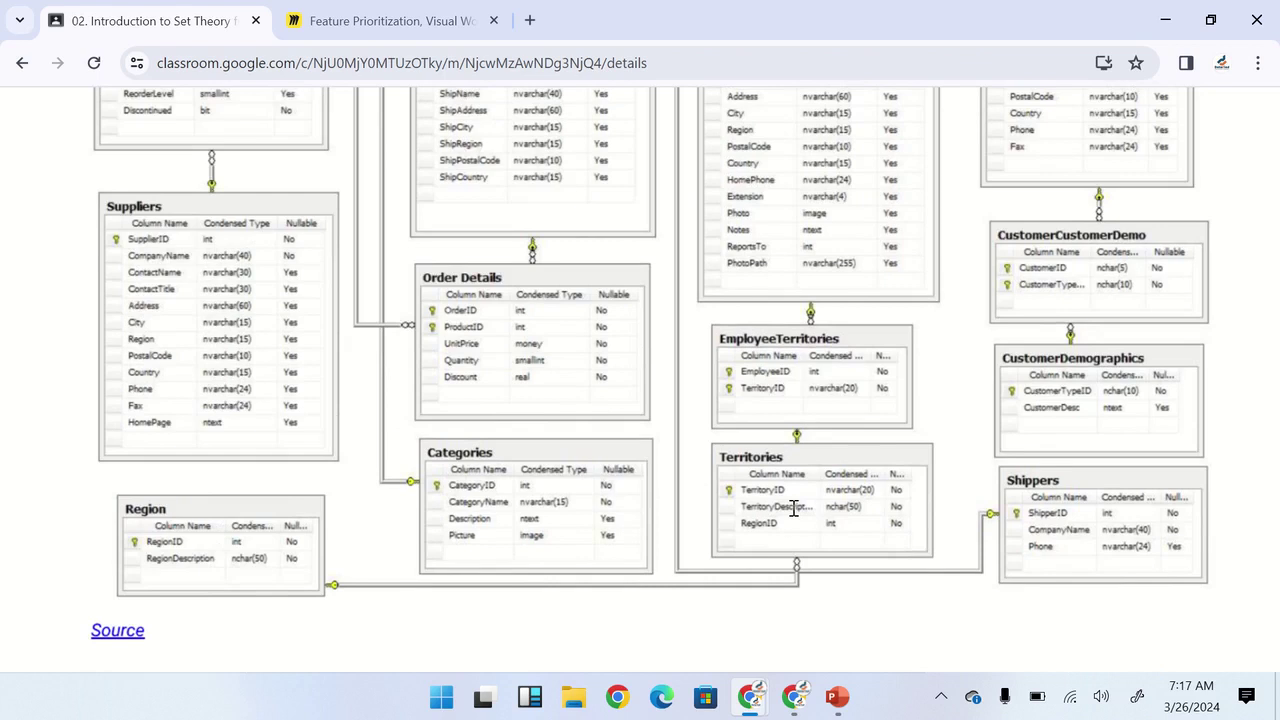
scroll(785, 518, up, 1)
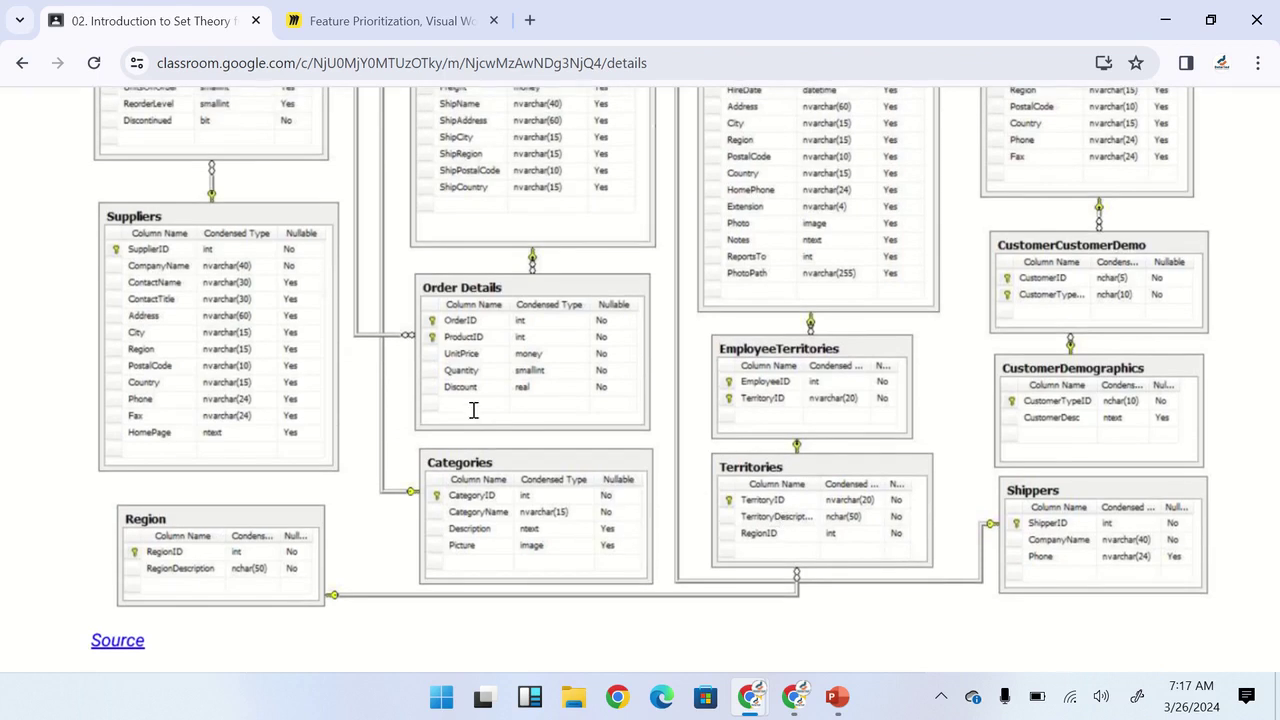
scroll(474, 410, up, 3)
scroll(491, 406, down, 3)
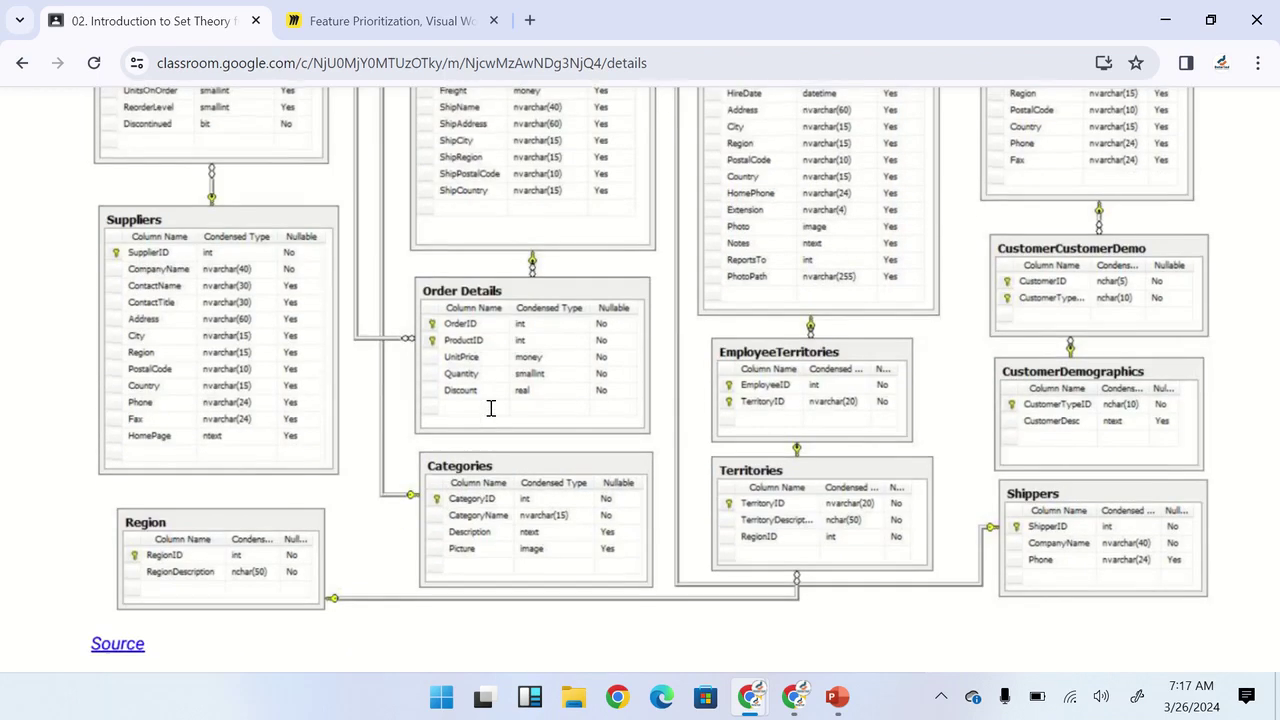
scroll(766, 403, up, 3)
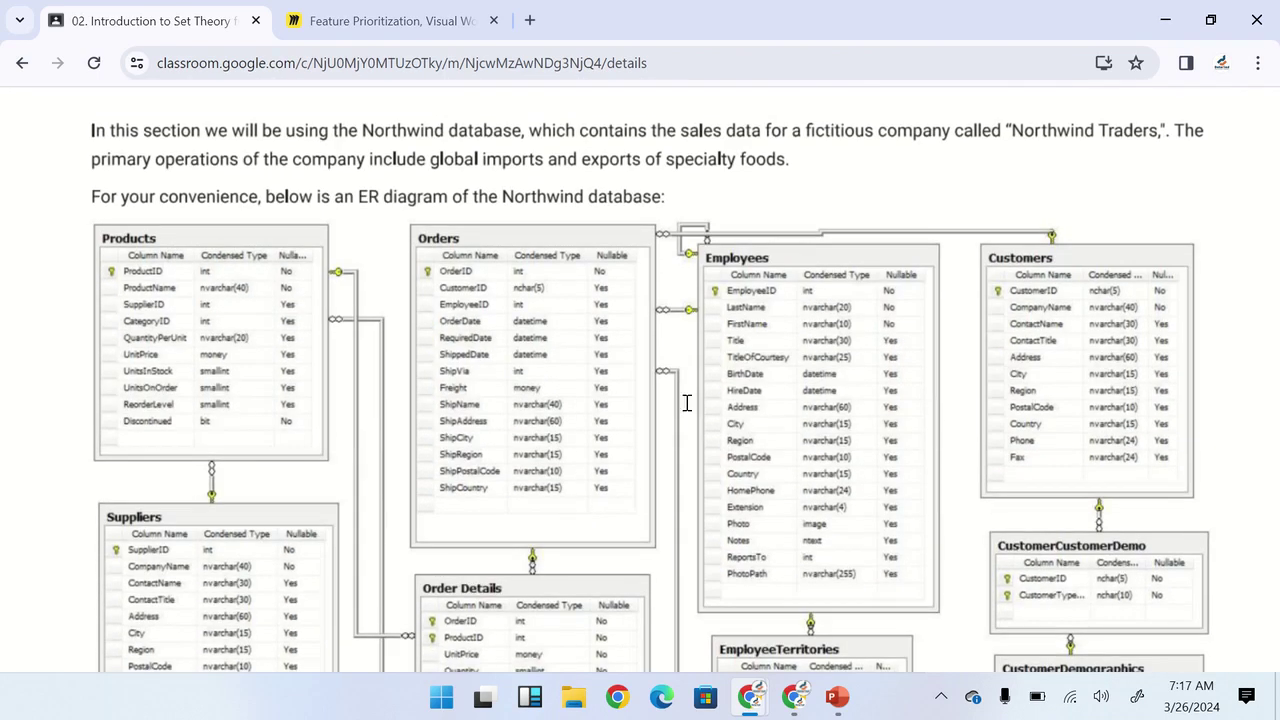
scroll(789, 414, down, 3)
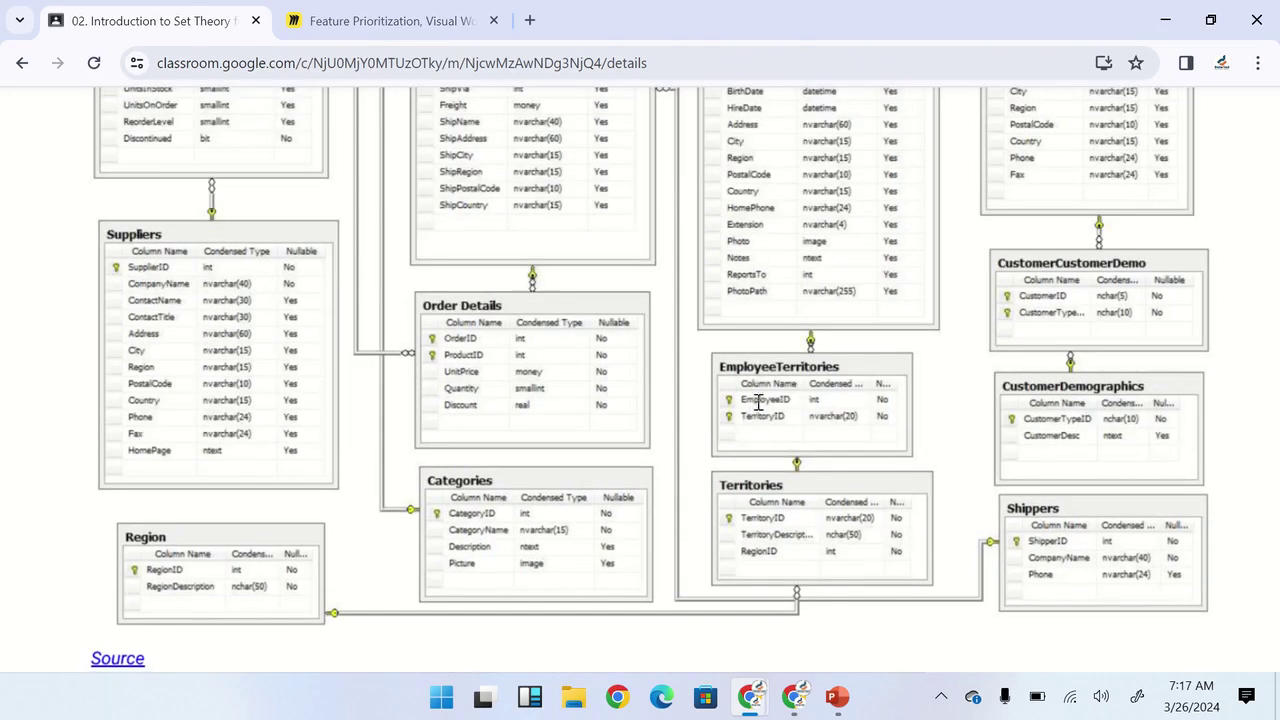
scroll(885, 406, up, 2)
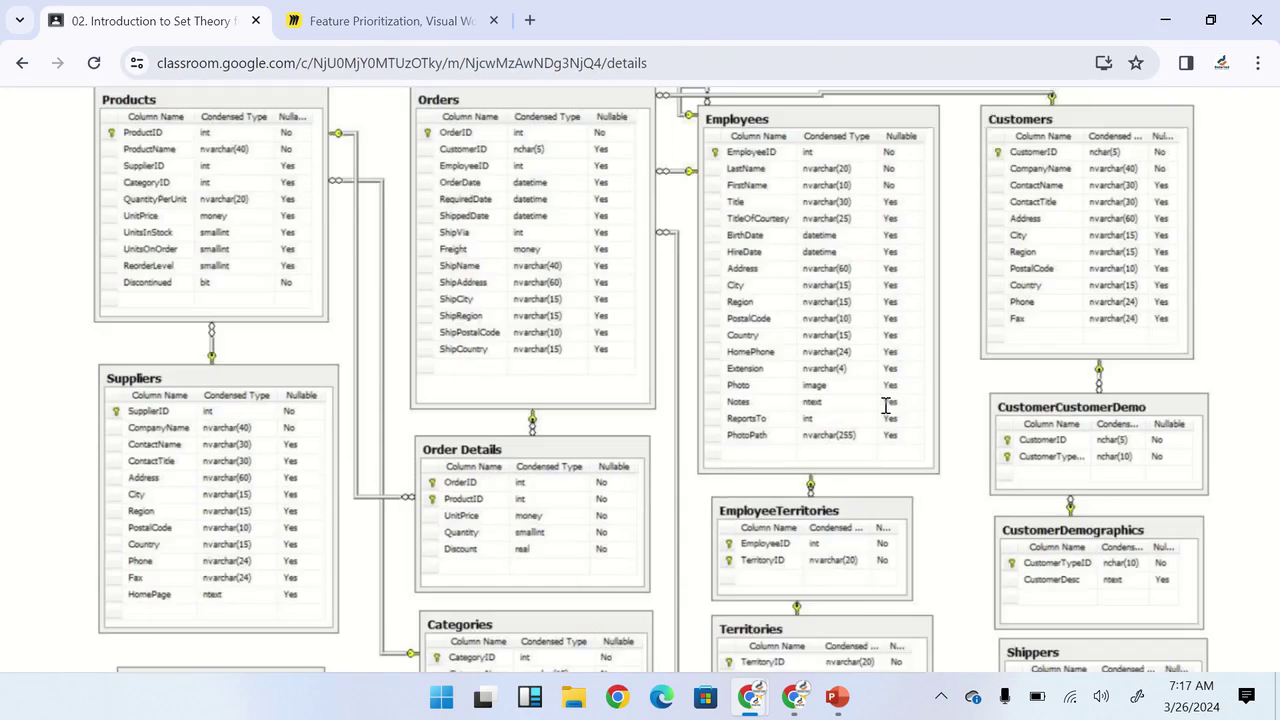
scroll(1056, 306, down, 2)
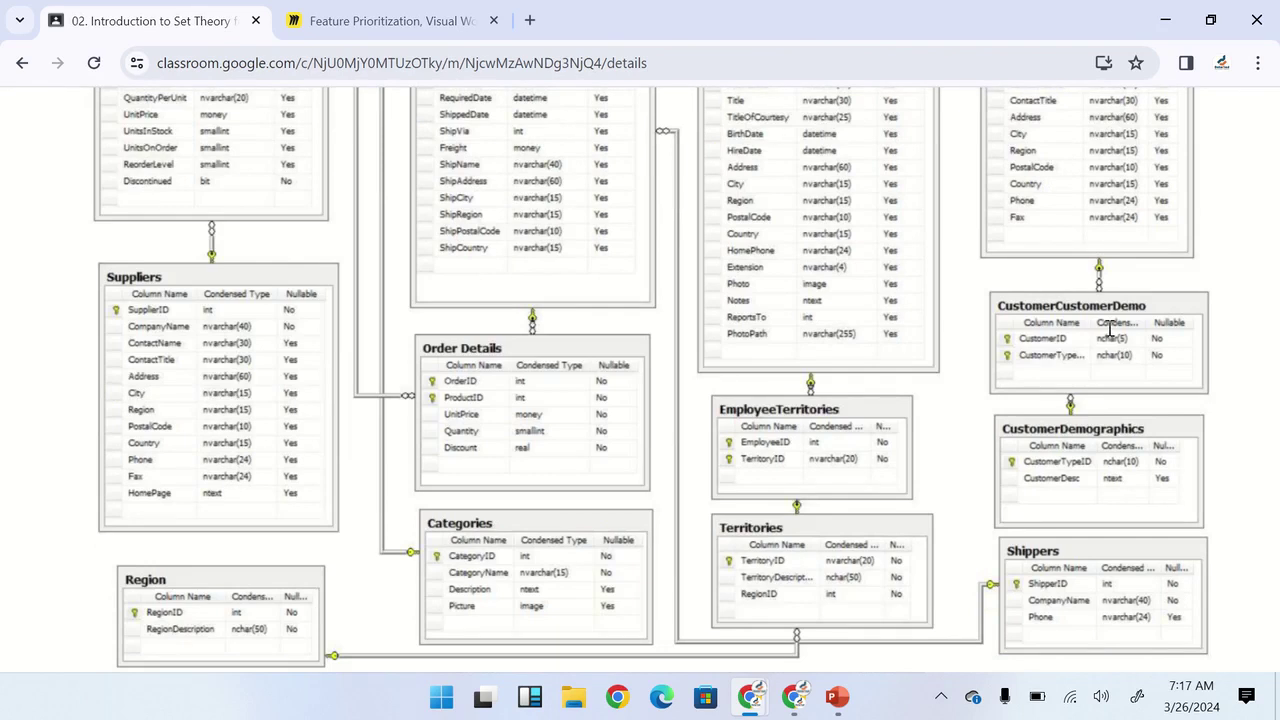
scroll(1109, 330, down, 2)
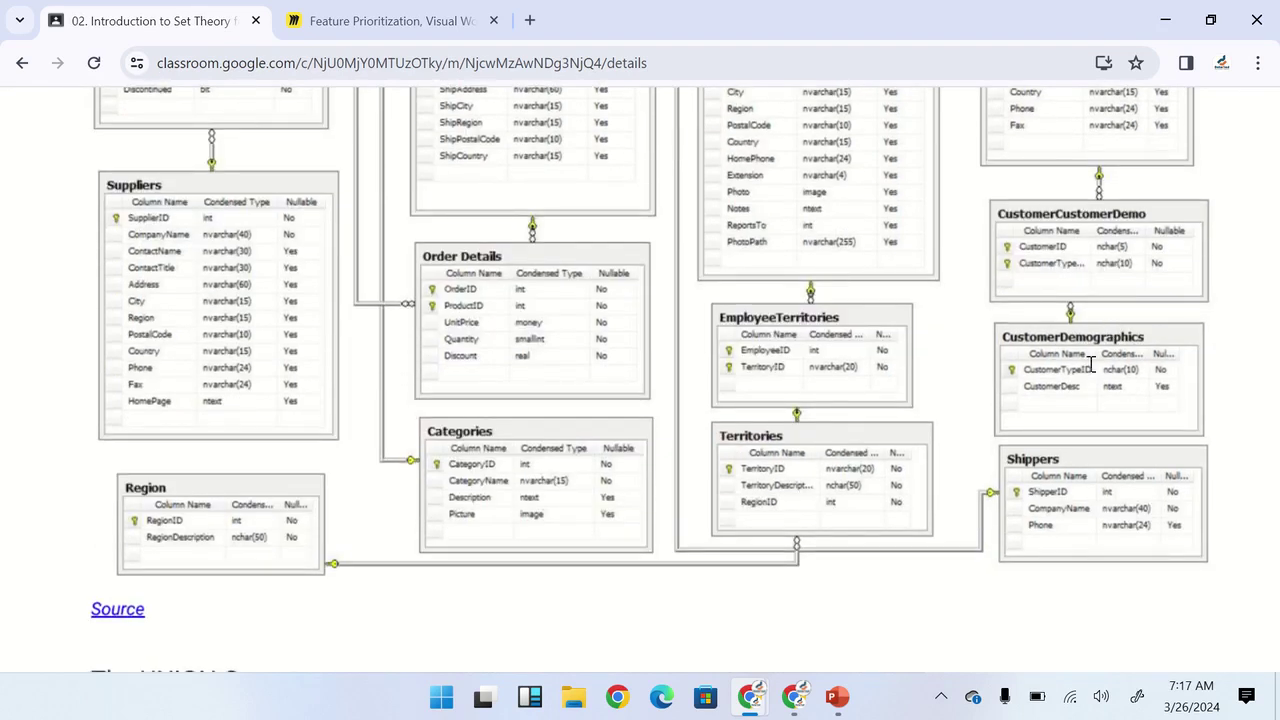
scroll(1091, 366, down, 1)
Step: Review how the tables connect across the whole Northwind ER diagram, from Customers and Orders down to Territories and Shippers
scroll(972, 385, up, 5)
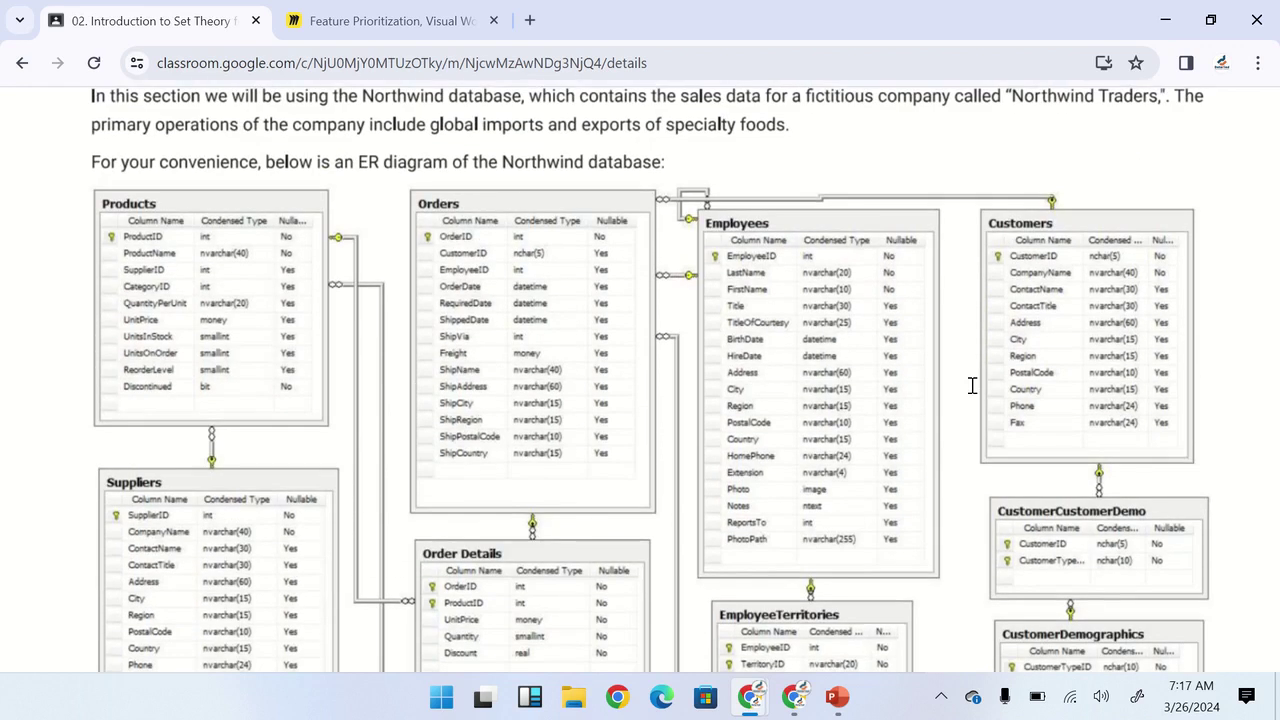
scroll(795, 408, down, 1)
scroll(795, 408, up, 2)
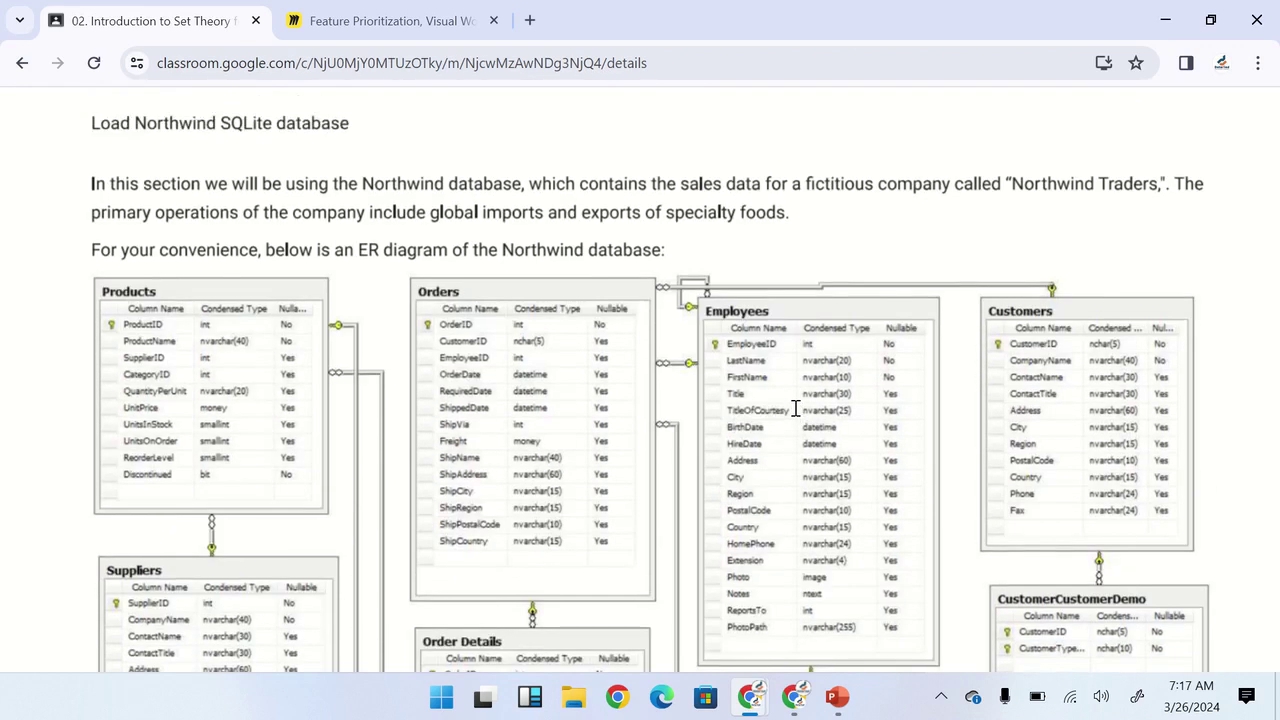
scroll(795, 408, down, 3)
scroll(795, 408, up, 2)
scroll(560, 384, down, 3)
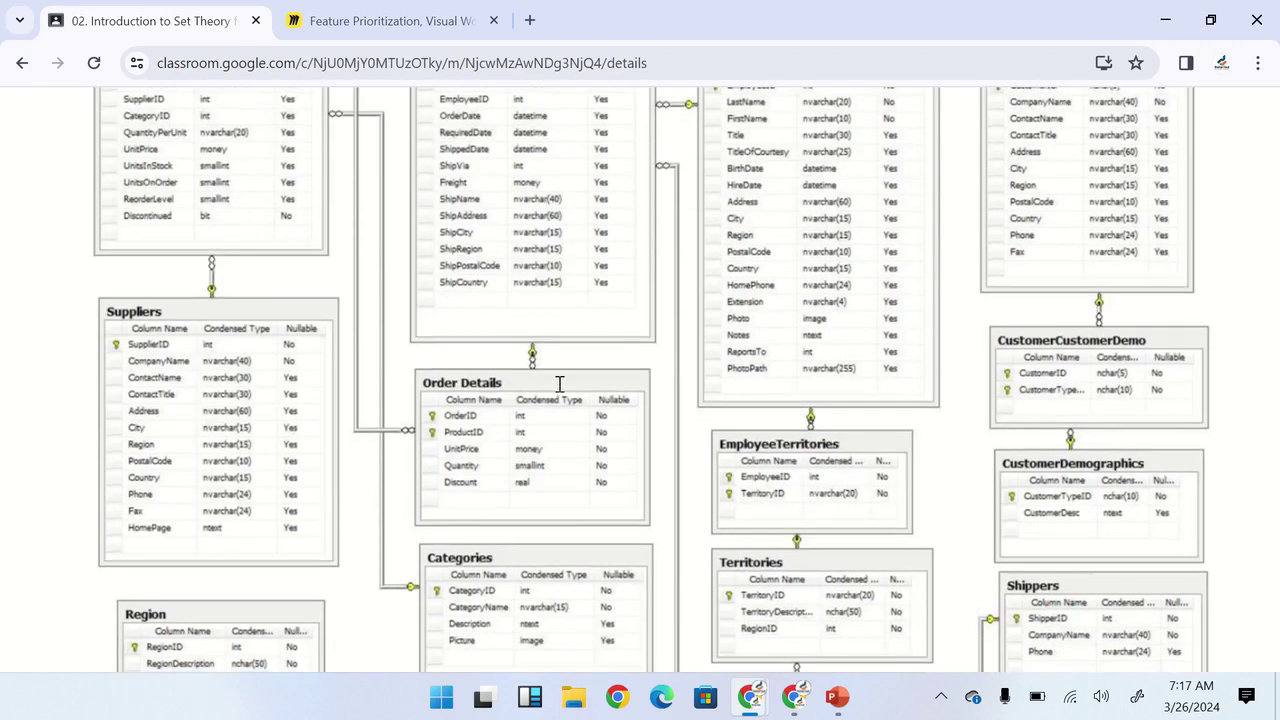
scroll(277, 634, down, 2)
scroll(531, 245, up, 2)
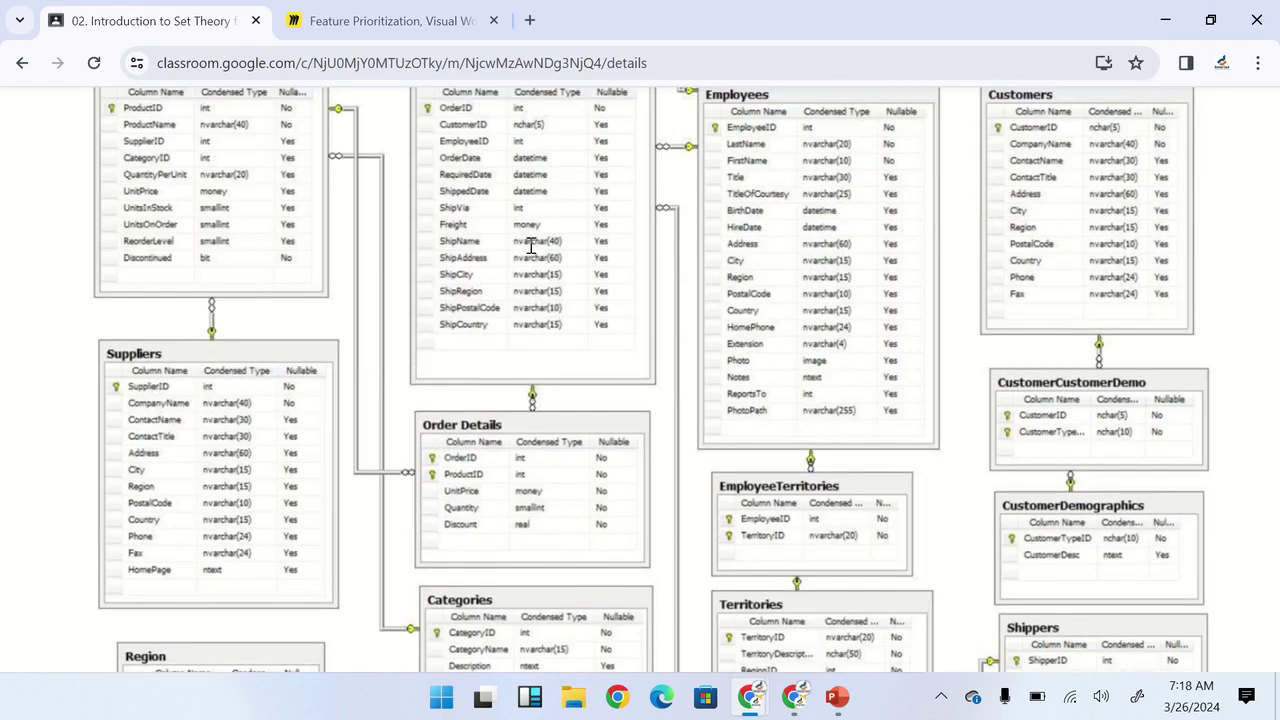
scroll(540, 480, down, 1)
scroll(806, 282, up, 1)
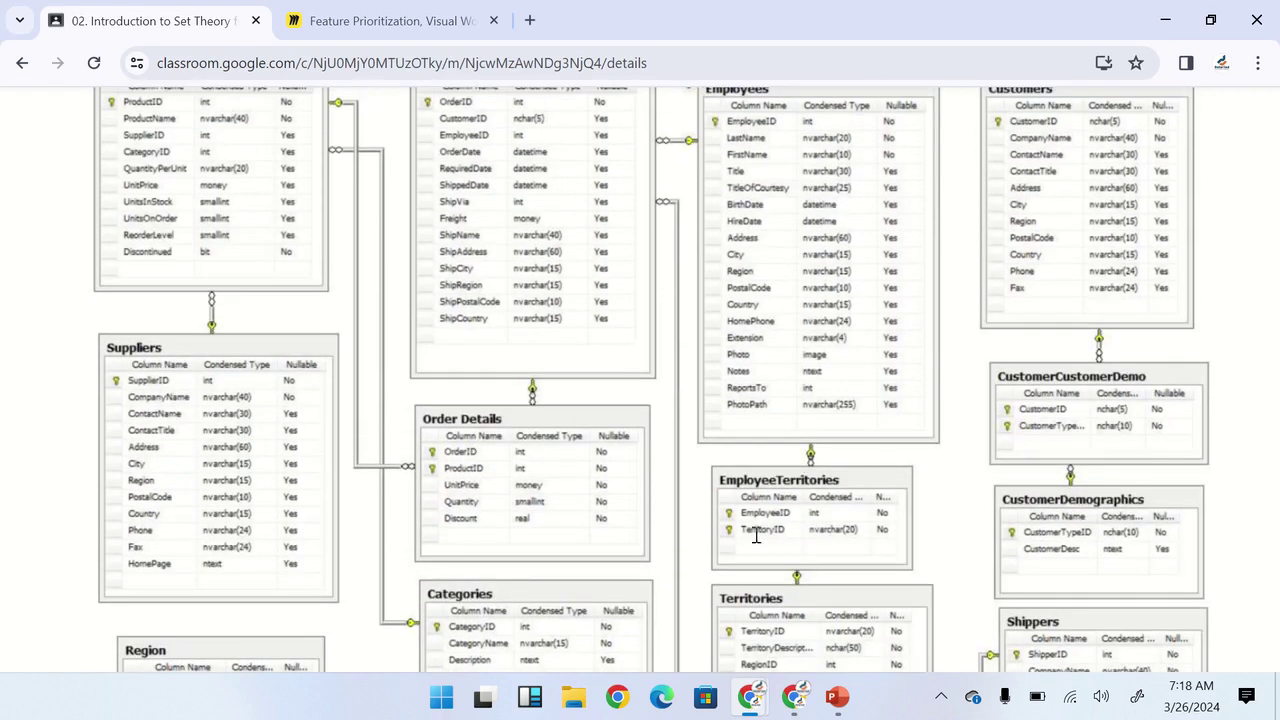
scroll(757, 537, down, 2)
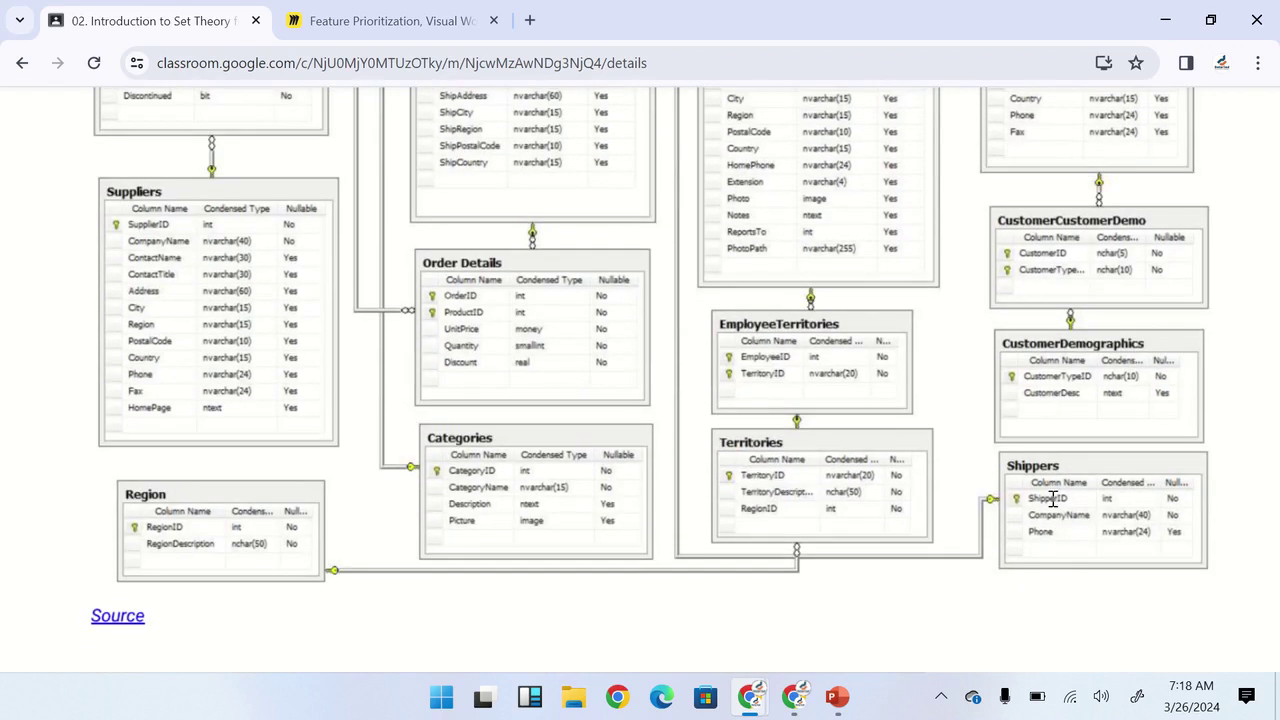
Step: Go to the section on the UNION operator and read its definition
scroll(728, 417, down, 4)
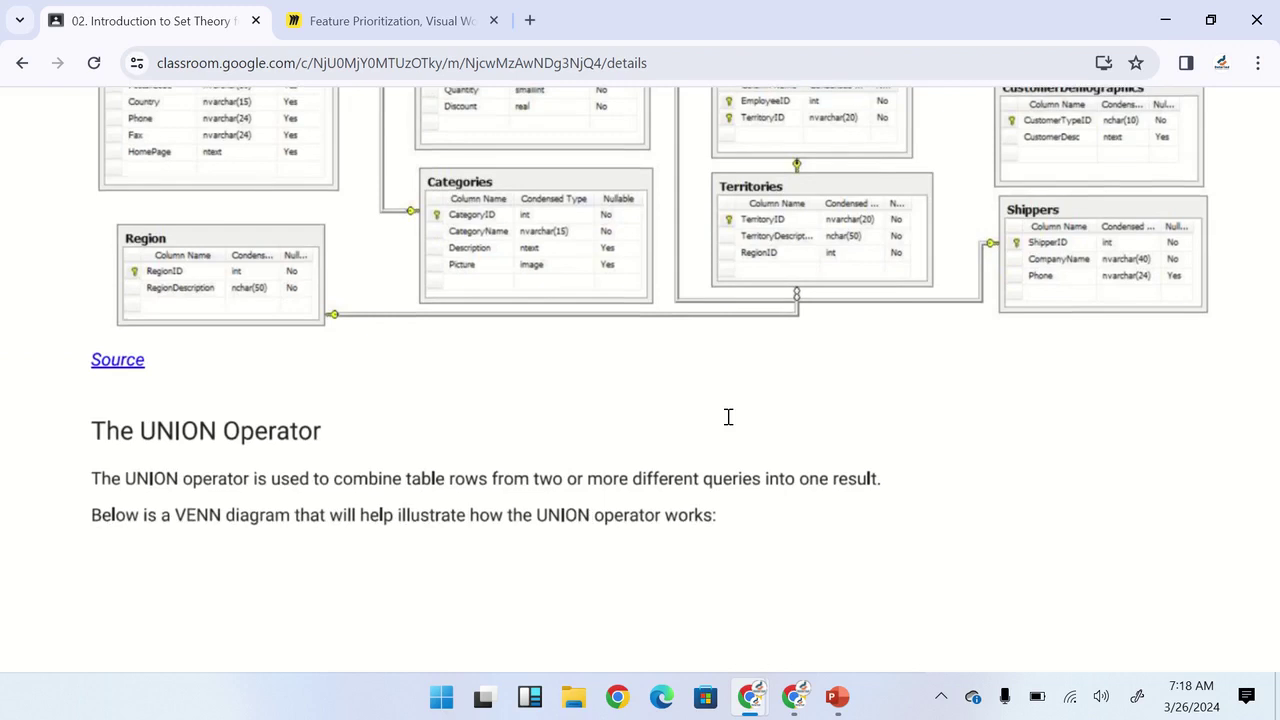
scroll(728, 417, down, 1)
scroll(728, 417, down, 2)
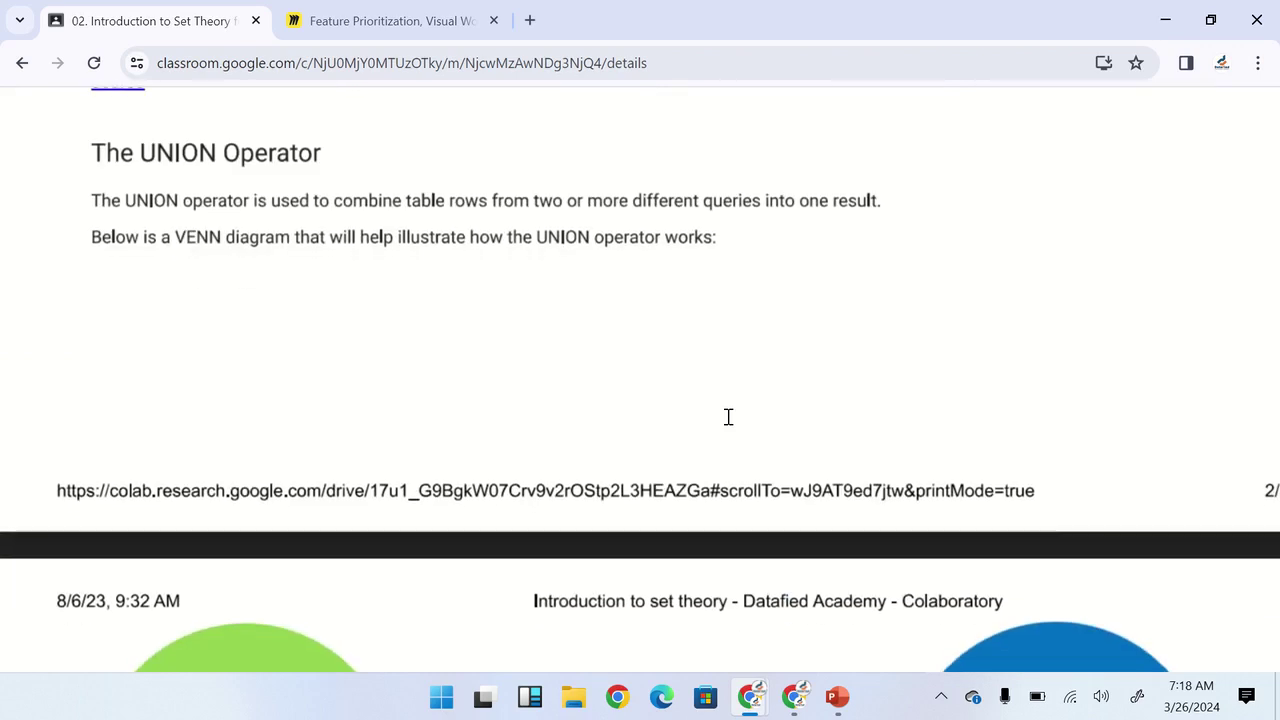
Step: Look back over the Northwind ER diagram and the set operation rules, up to the objectives that open the lesson notes
scroll(728, 417, up, 14)
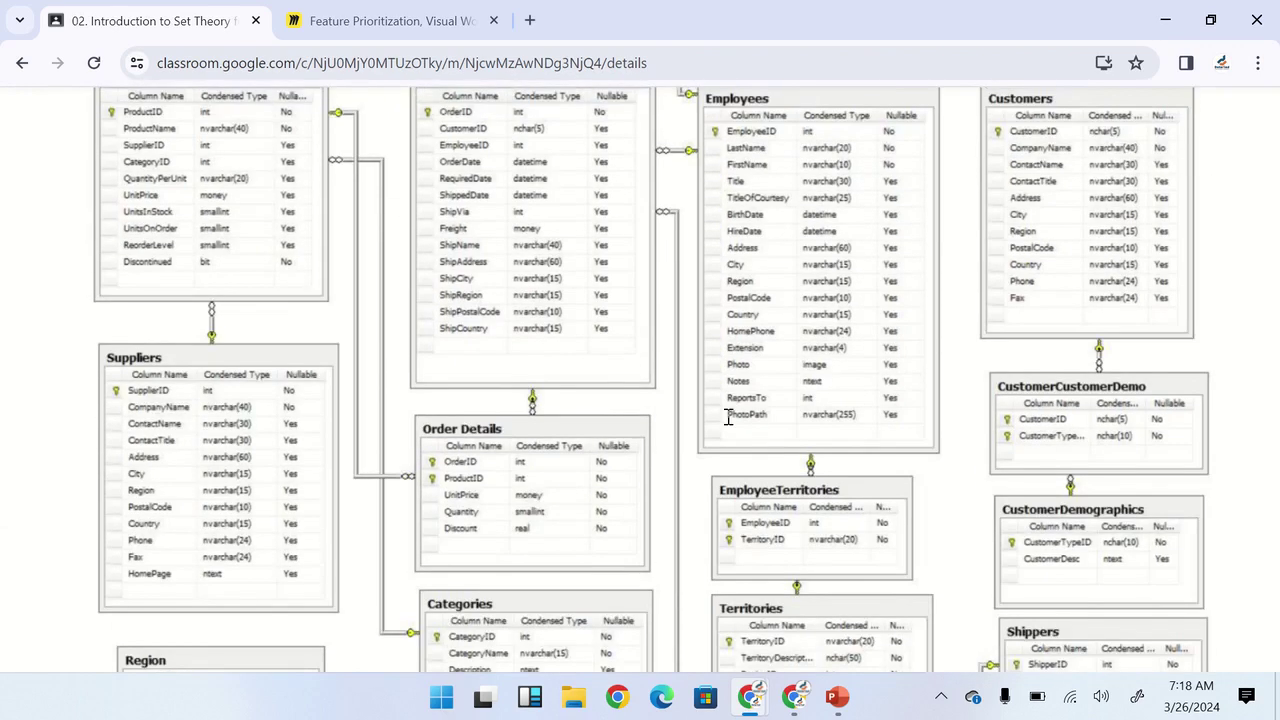
scroll(728, 417, up, 2)
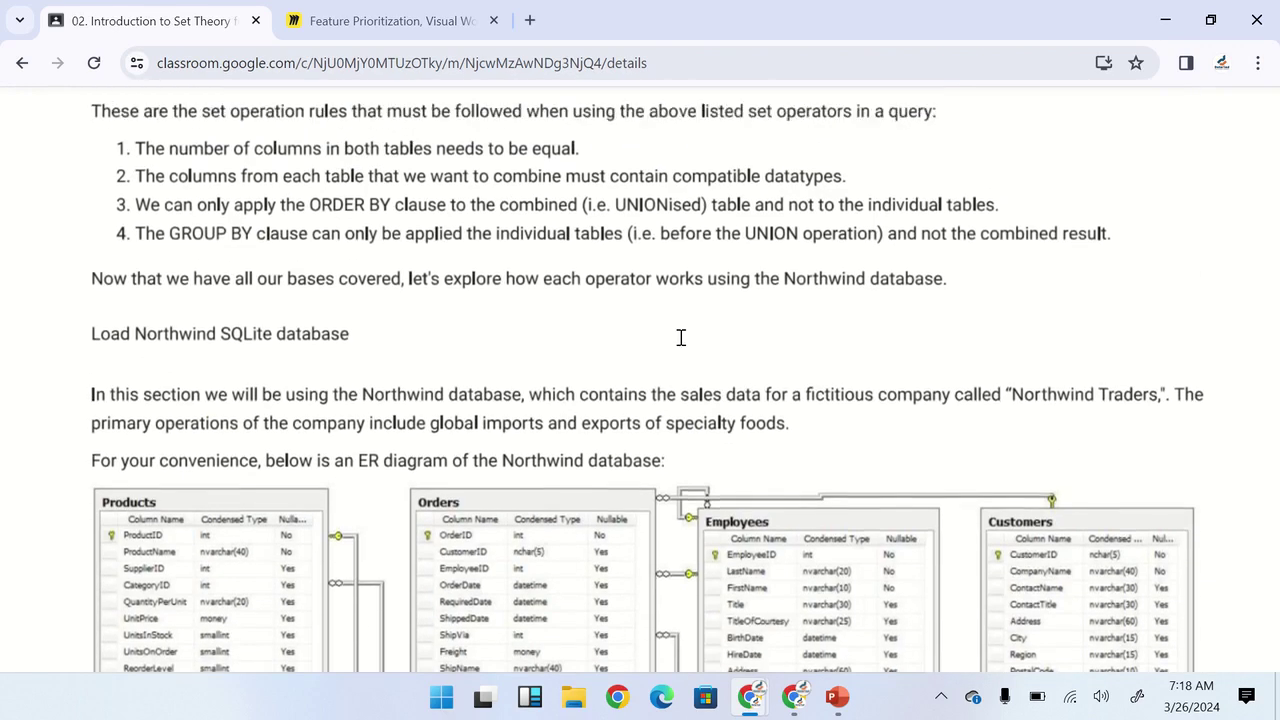
scroll(681, 338, up, 2)
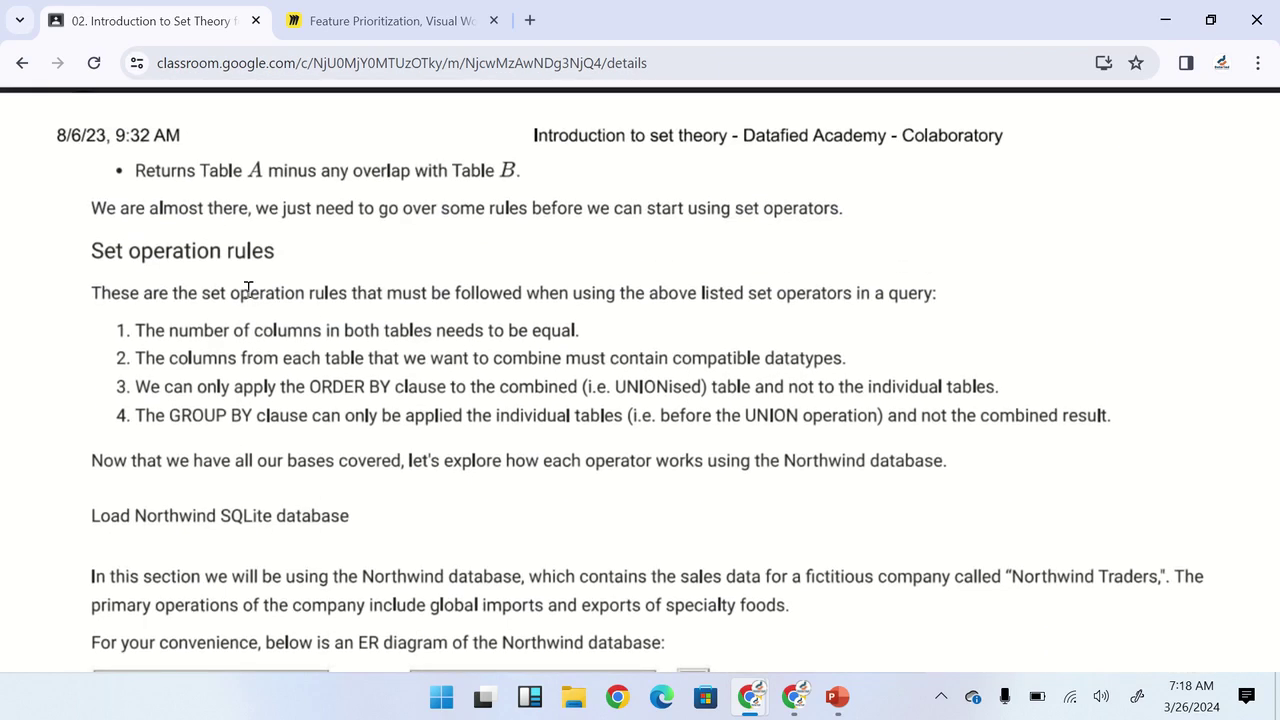
scroll(425, 438, down, 8)
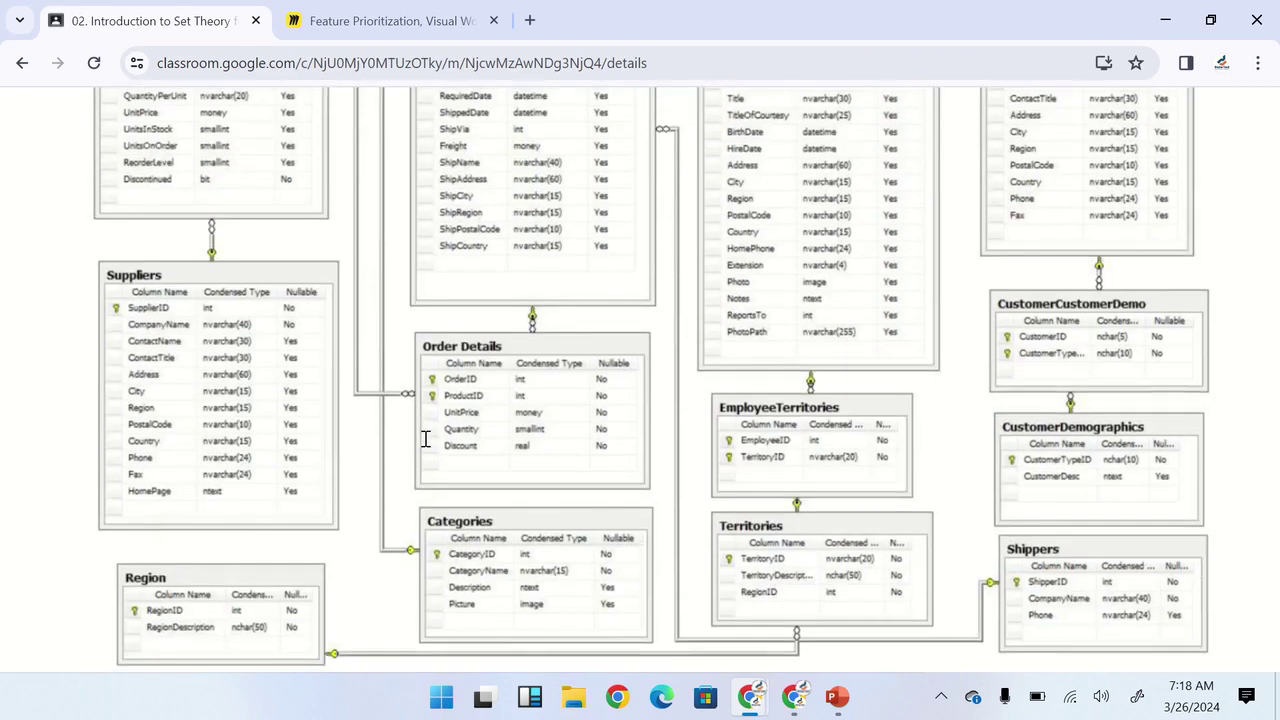
scroll(425, 438, up, 8)
scroll(425, 438, up, 15)
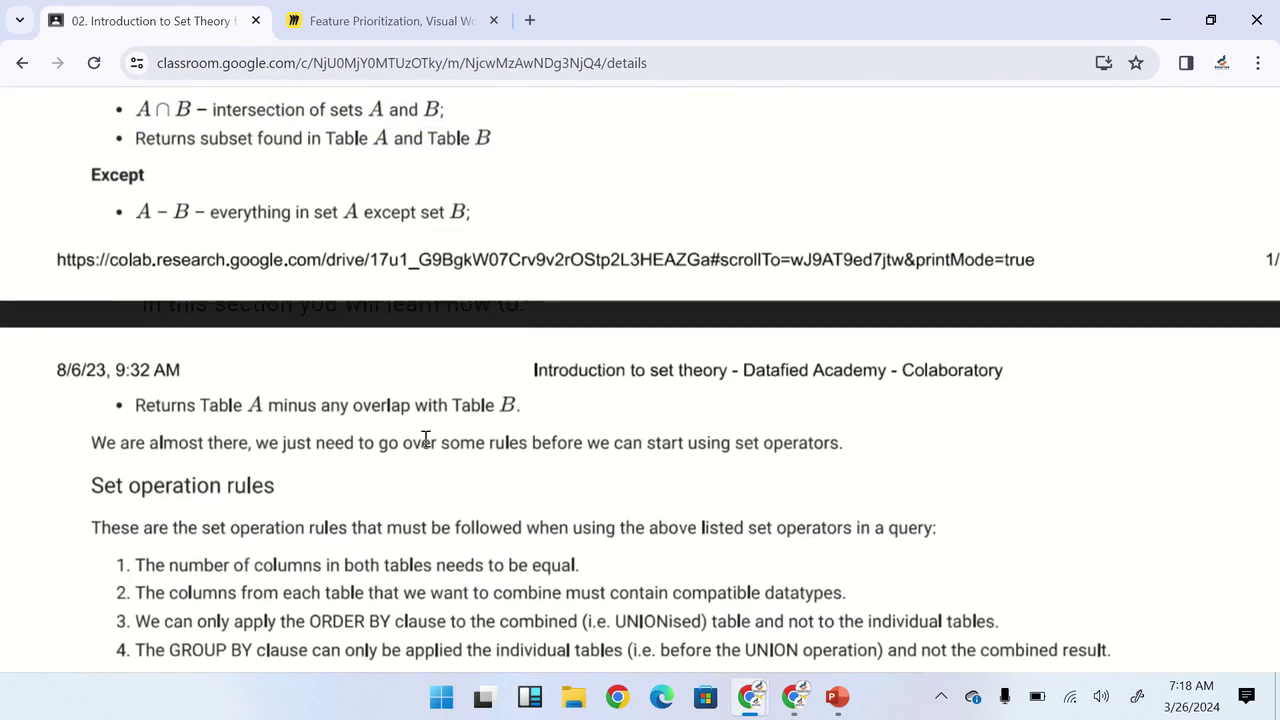
scroll(425, 438, up, 3)
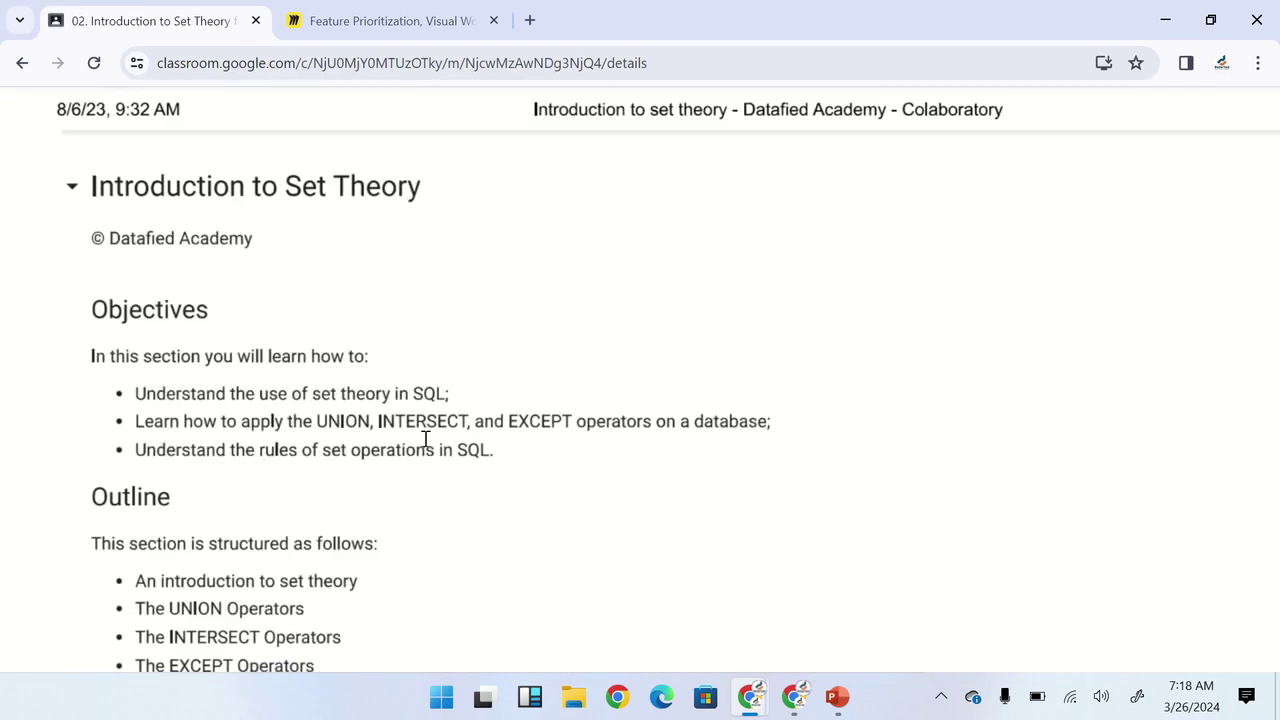
Step: Close the lesson PDF and bring up the attachments of the "02. Introduction to Set Theory for SQL" classwork material
click(22, 64)
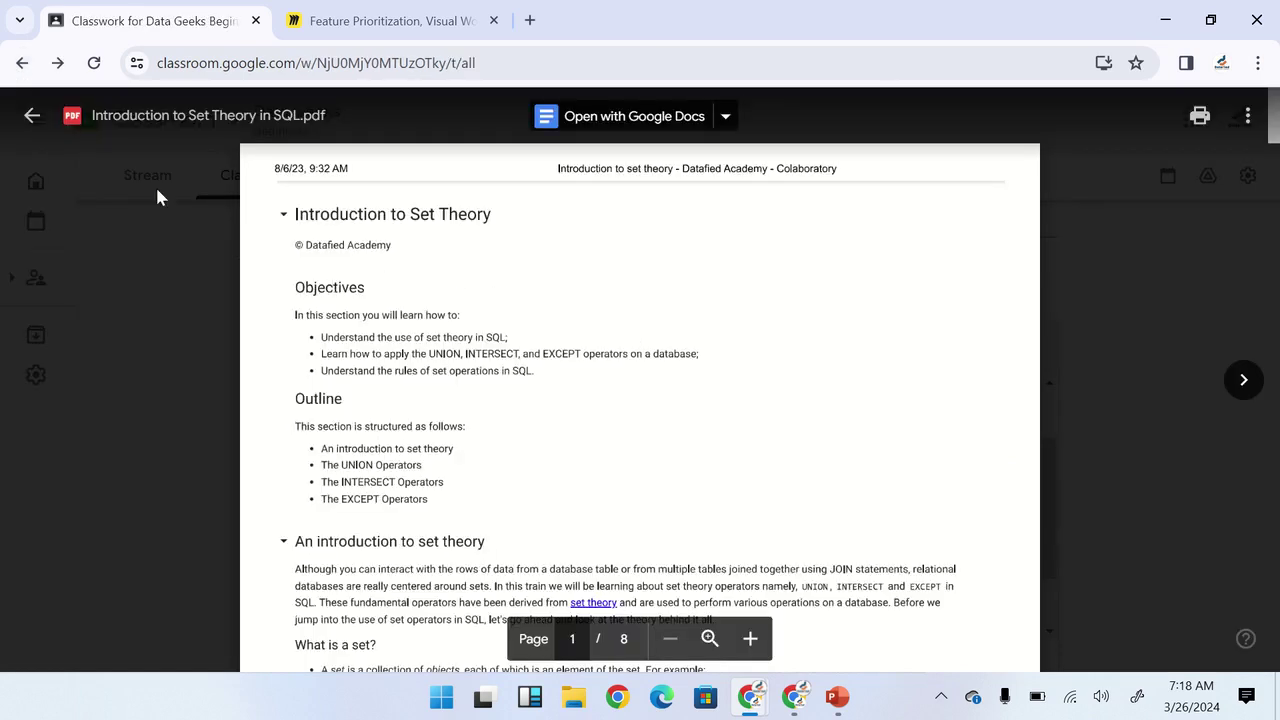
click(33, 115)
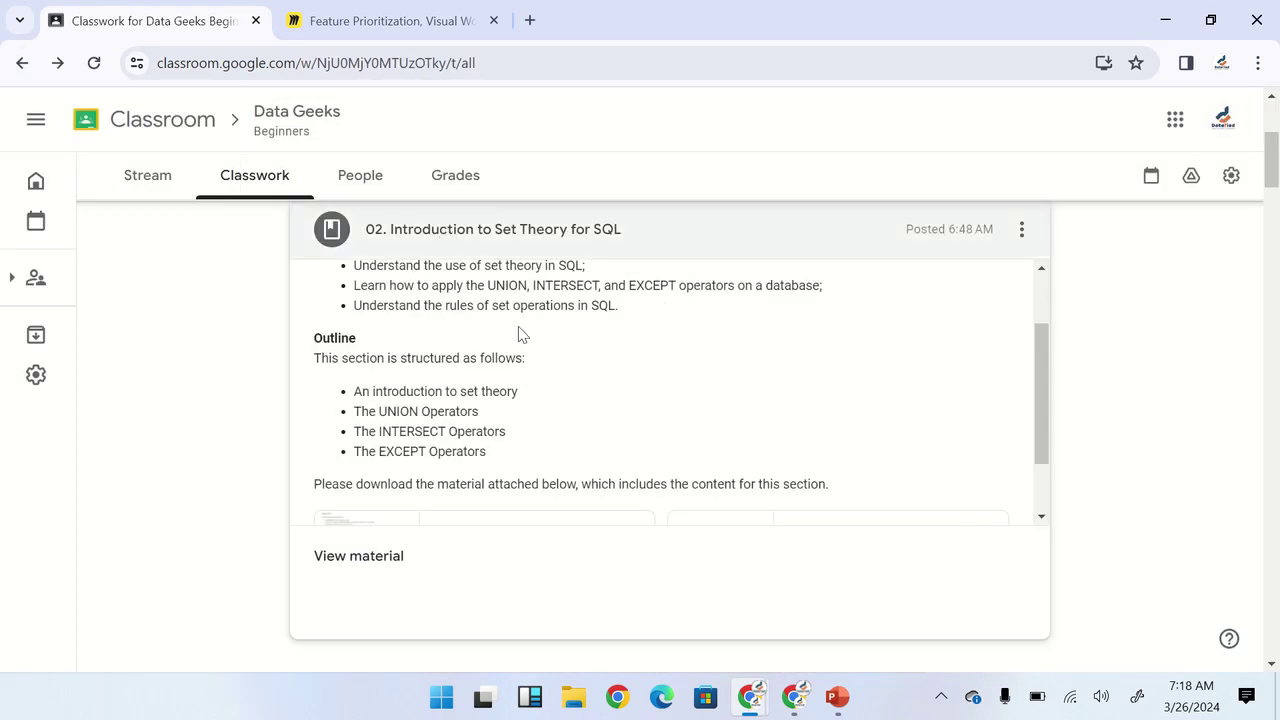
scroll(510, 340, up, 1)
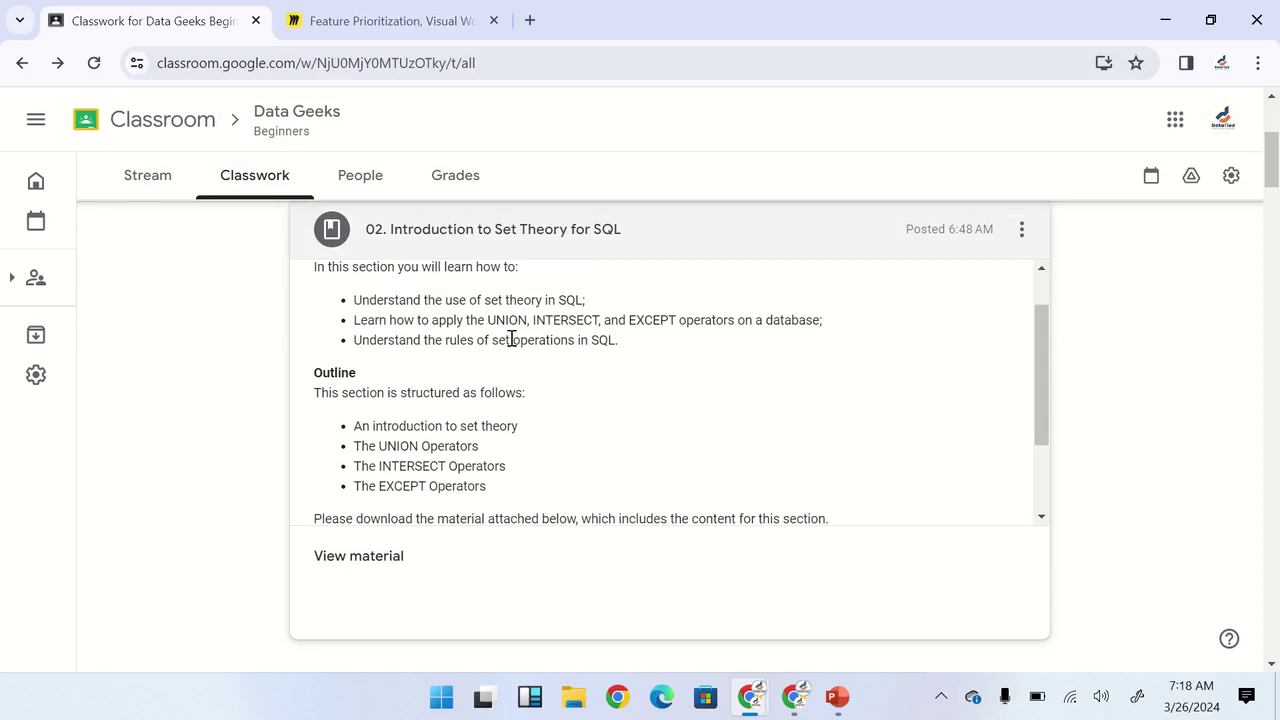
click(486, 229)
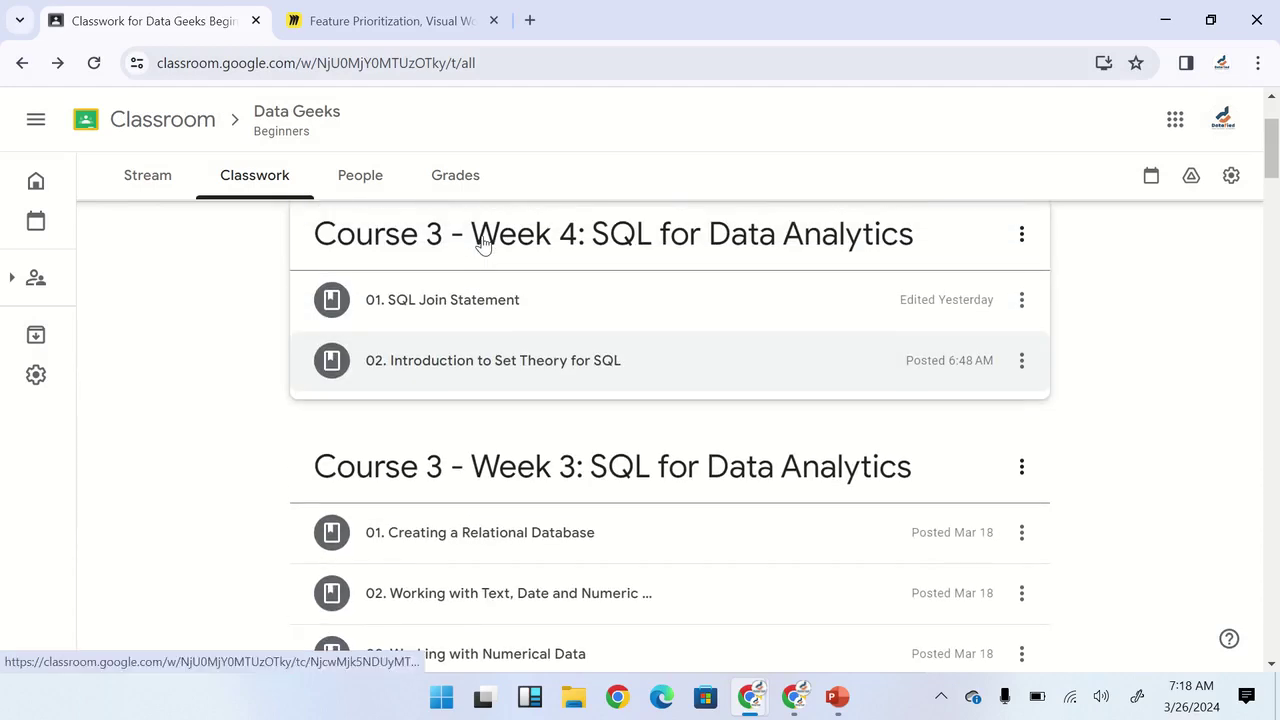
click(494, 366)
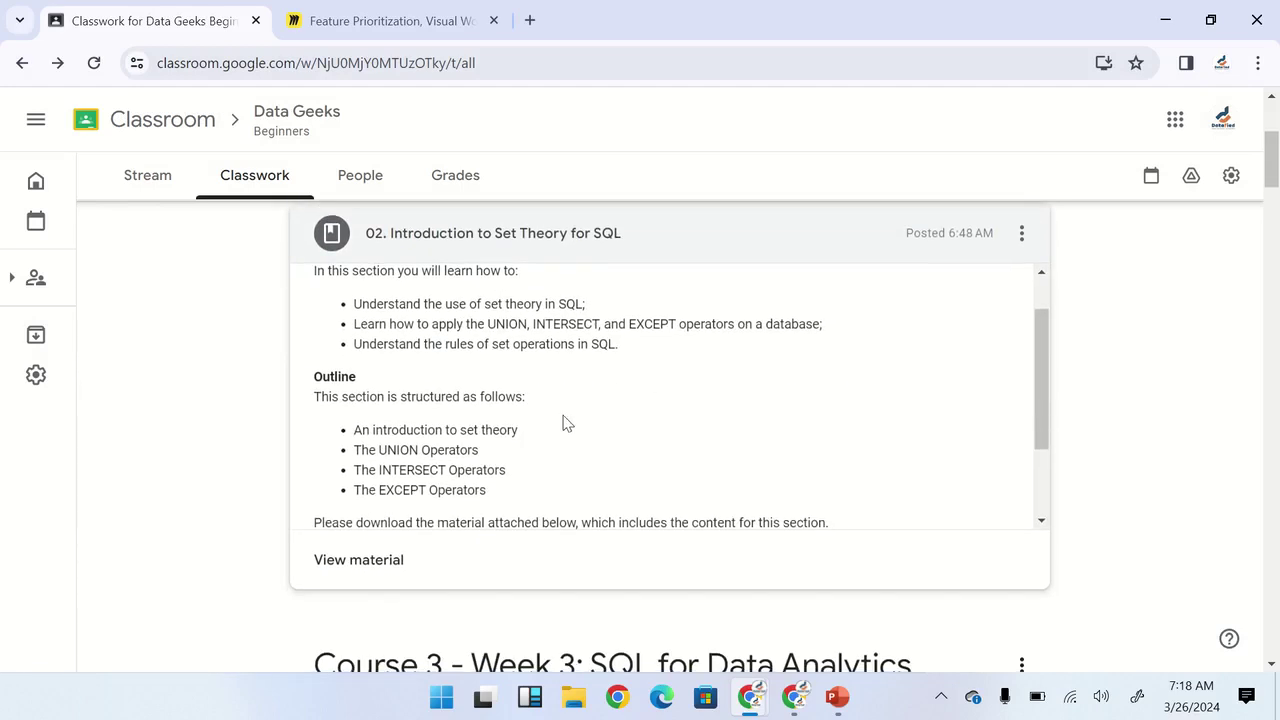
scroll(563, 423, down, 2)
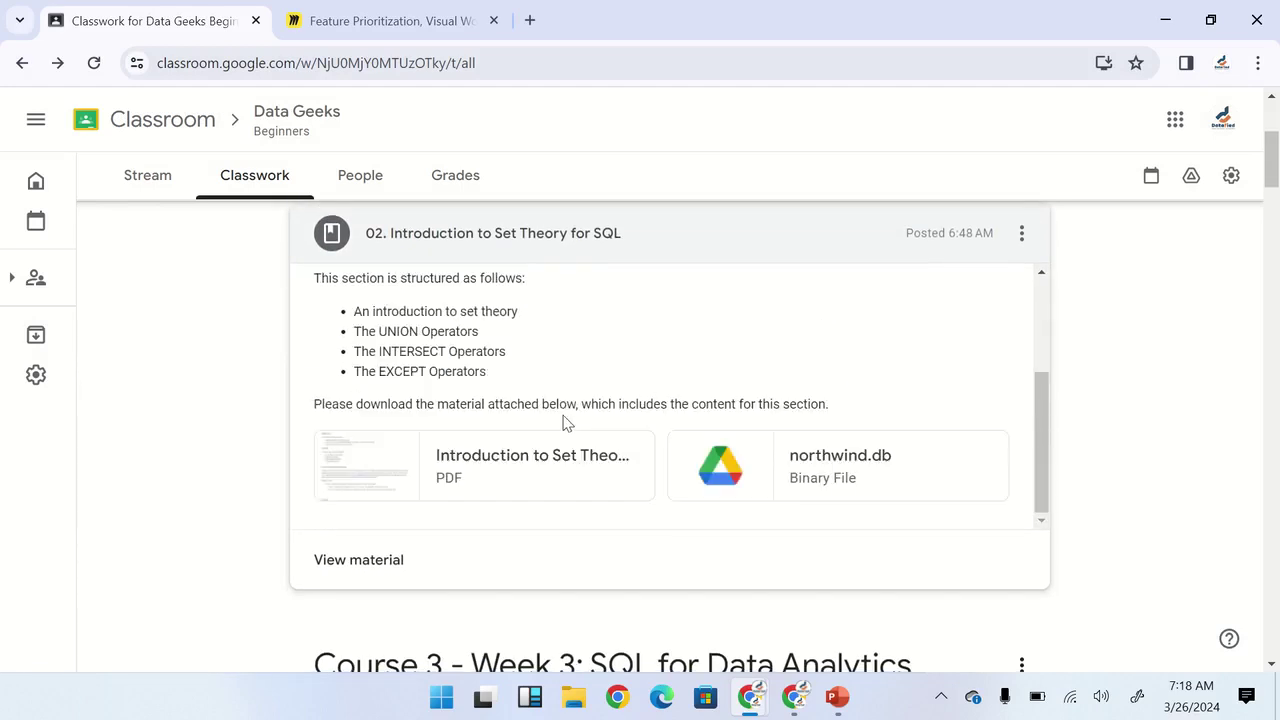
Step: Download the attached northwind.db file from Google Drive and close its page
click(851, 469)
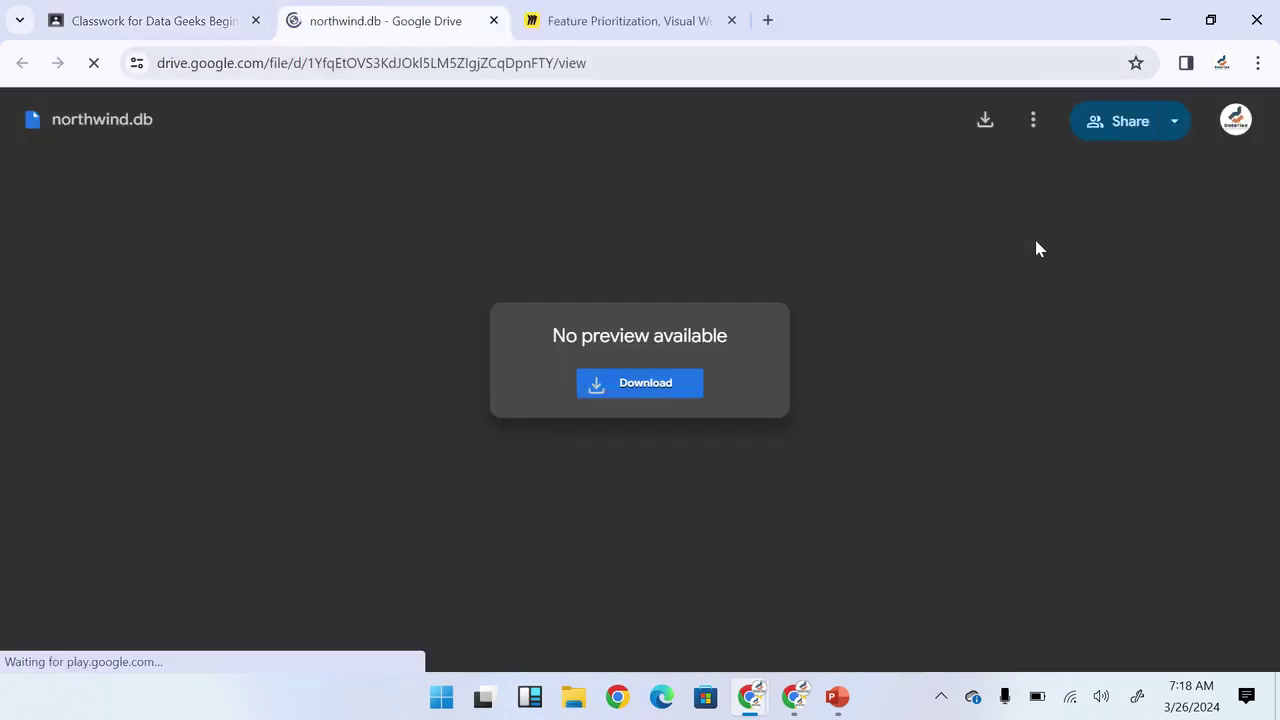
click(984, 121)
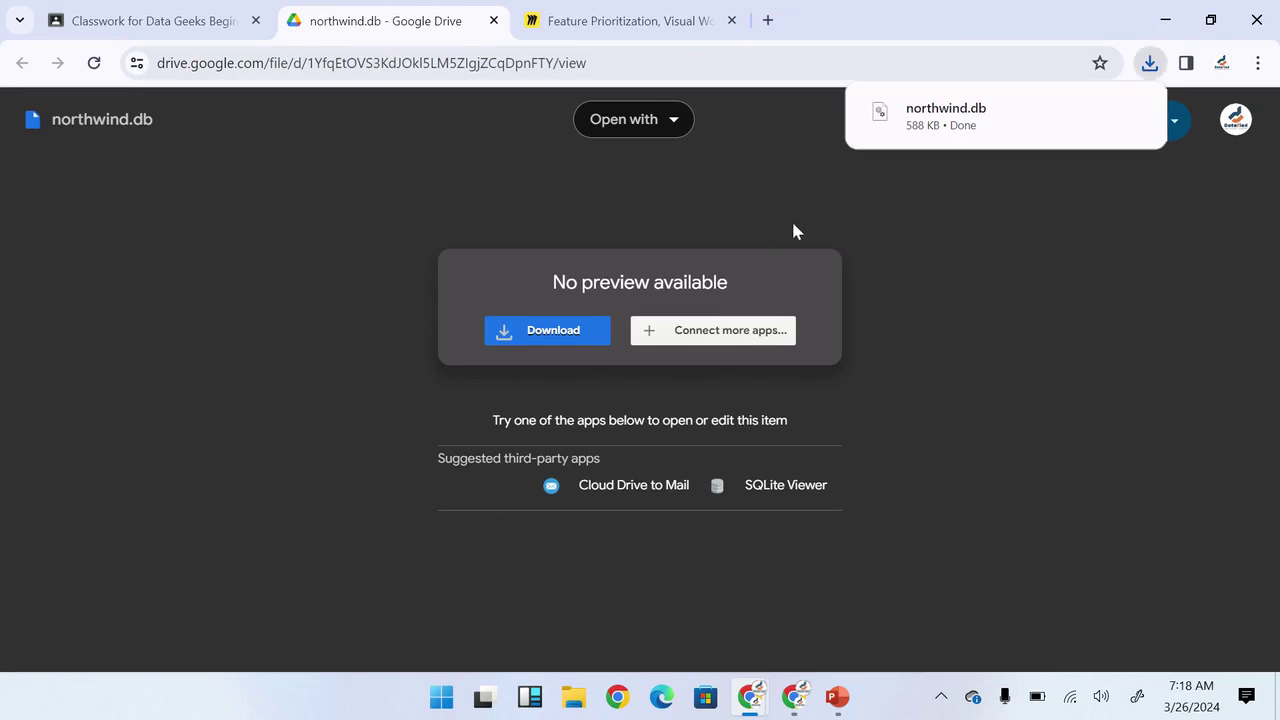
click(494, 21)
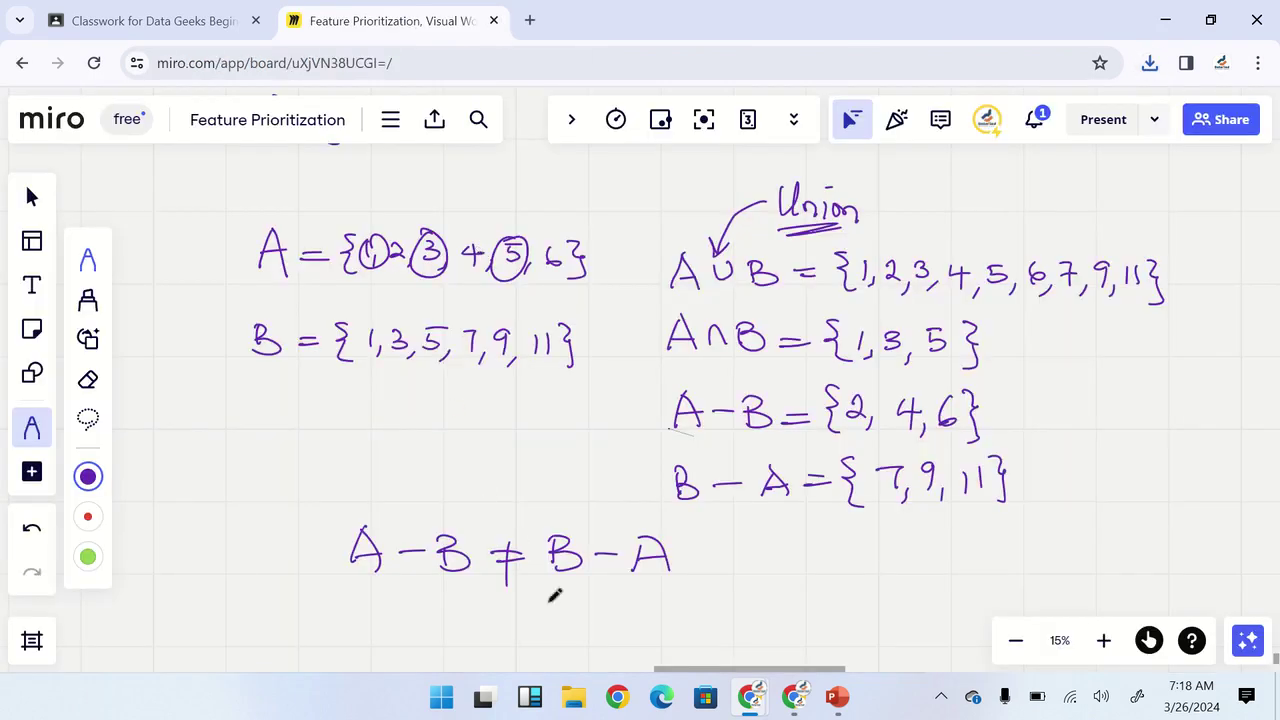
Step: In File Explorer, transfer the northwind file from Downloads into Documents > Datafied files > SQL for Data Analytics > Week 4, and minimize the window
click(574, 697)
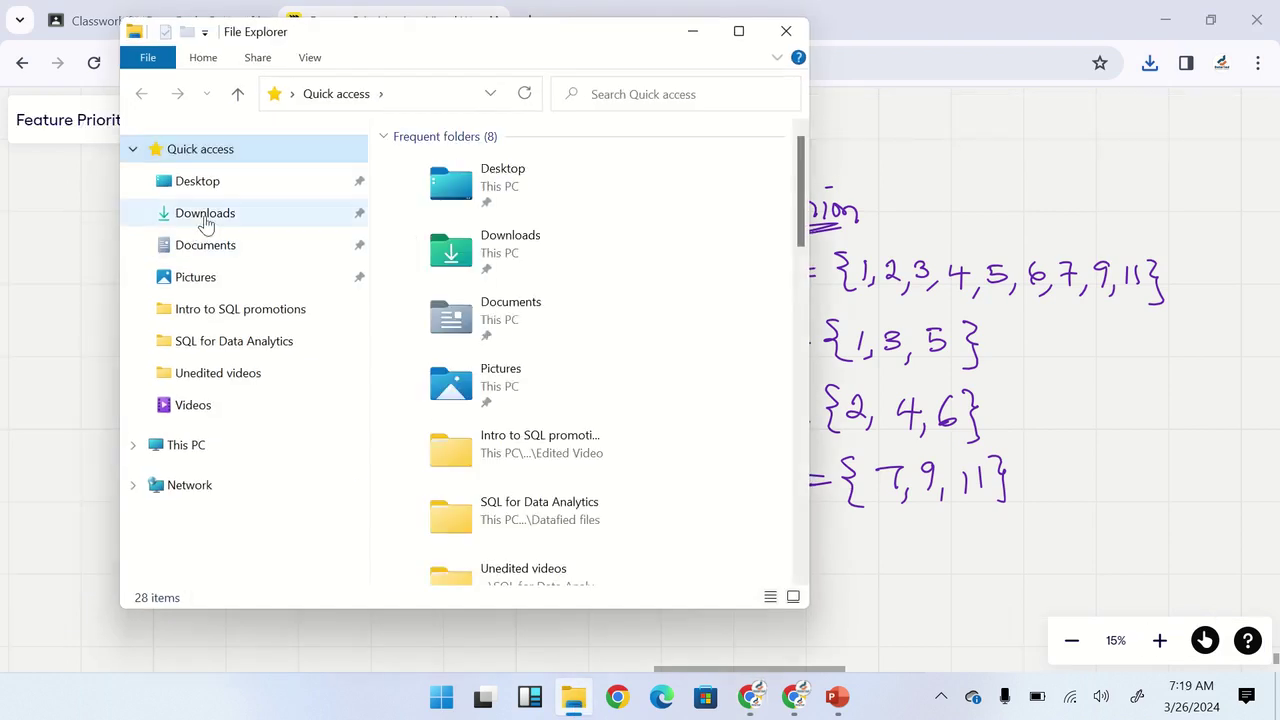
click(205, 214)
click(448, 208)
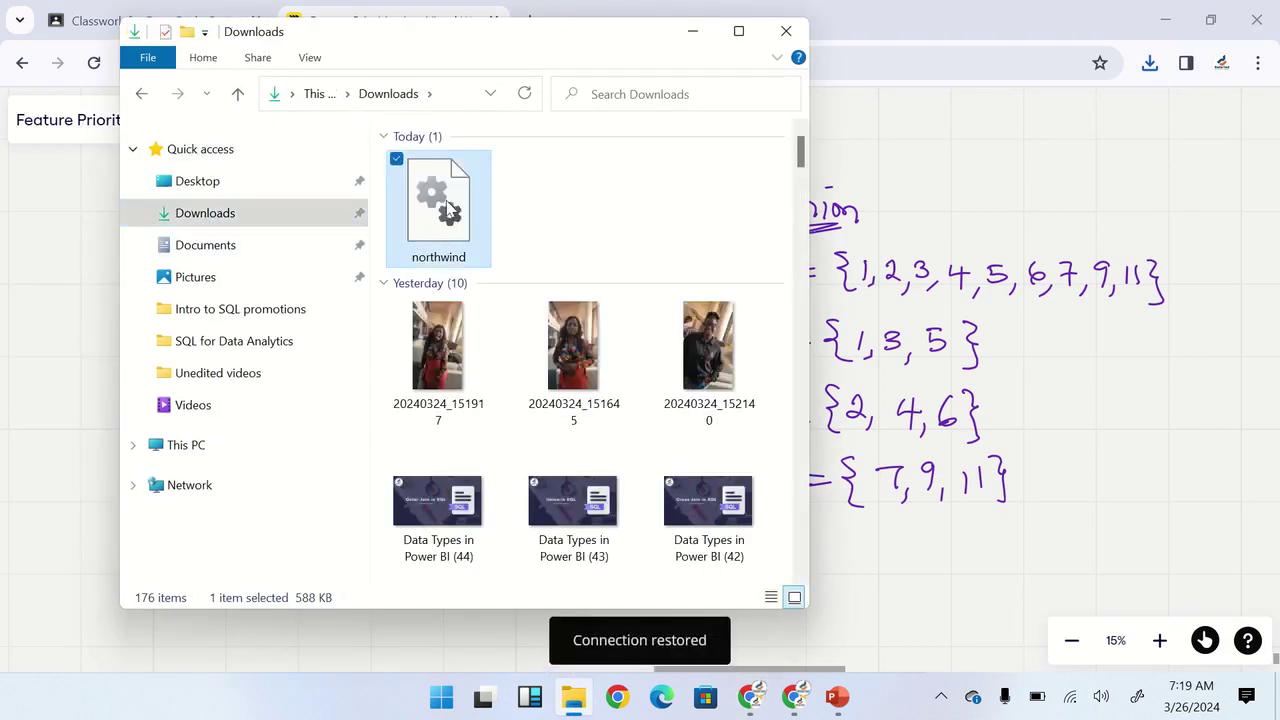
click(240, 245)
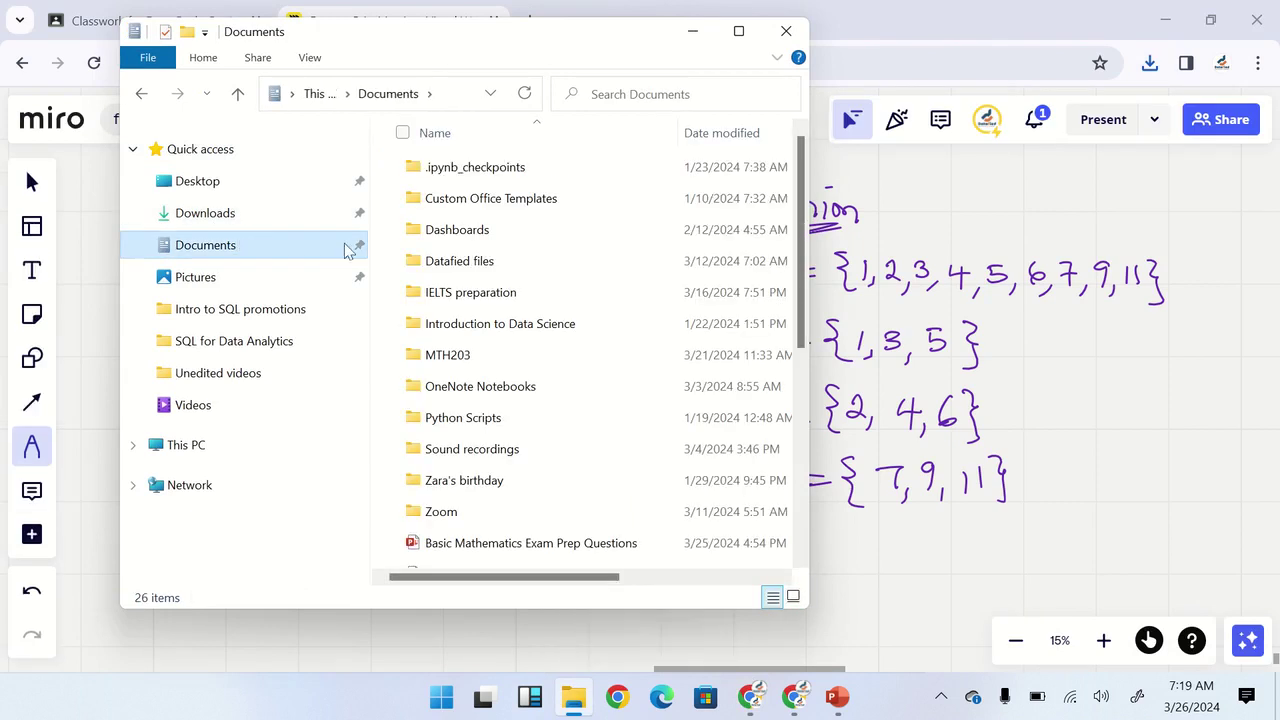
click(459, 259)
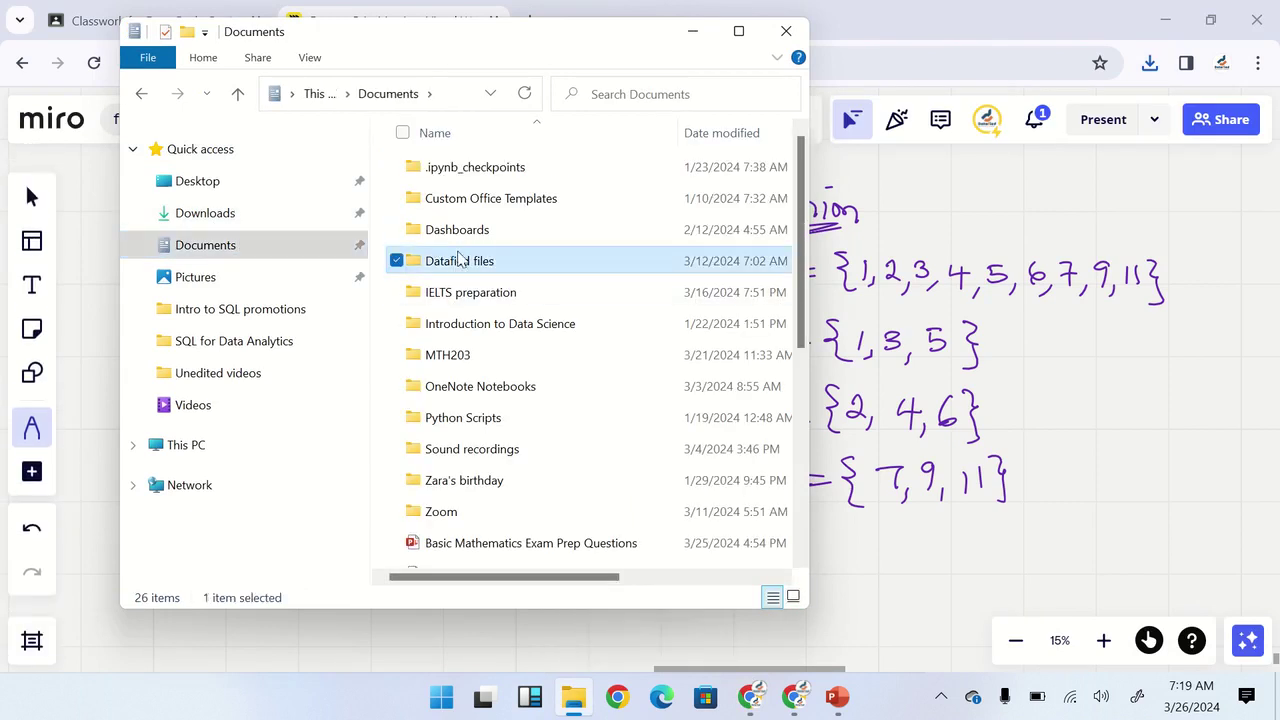
double_click(459, 259)
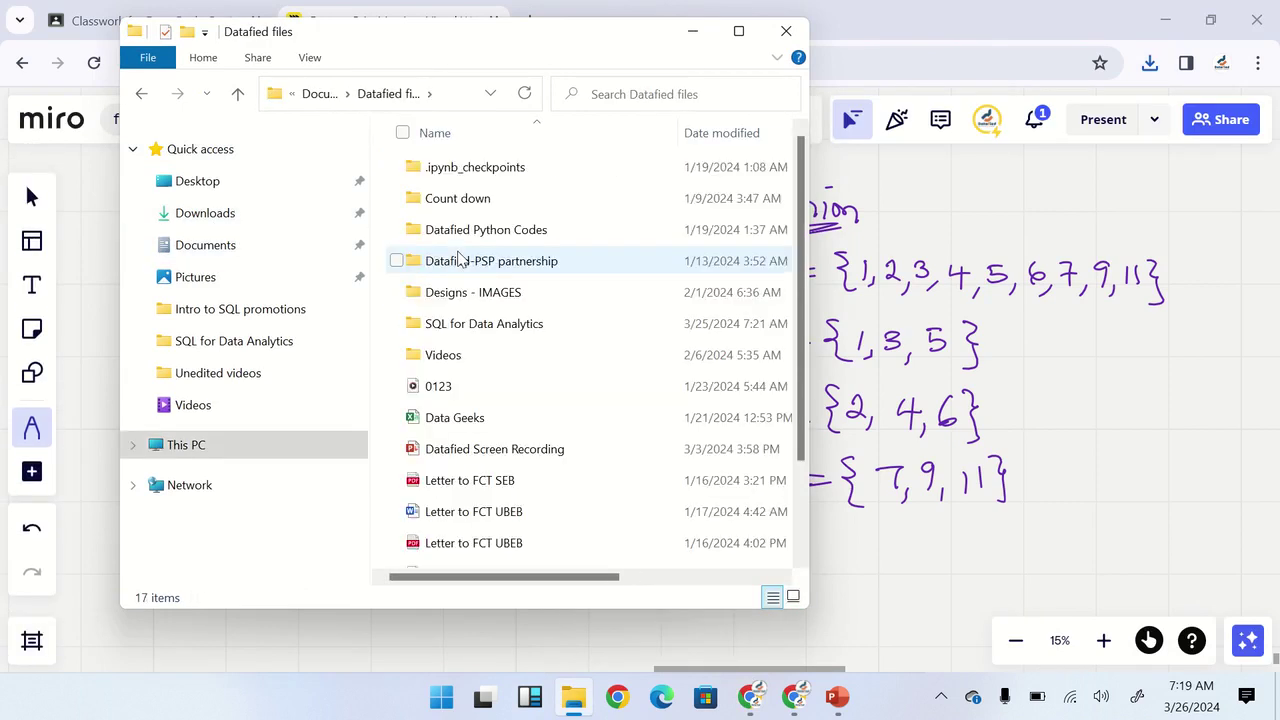
double_click(494, 330)
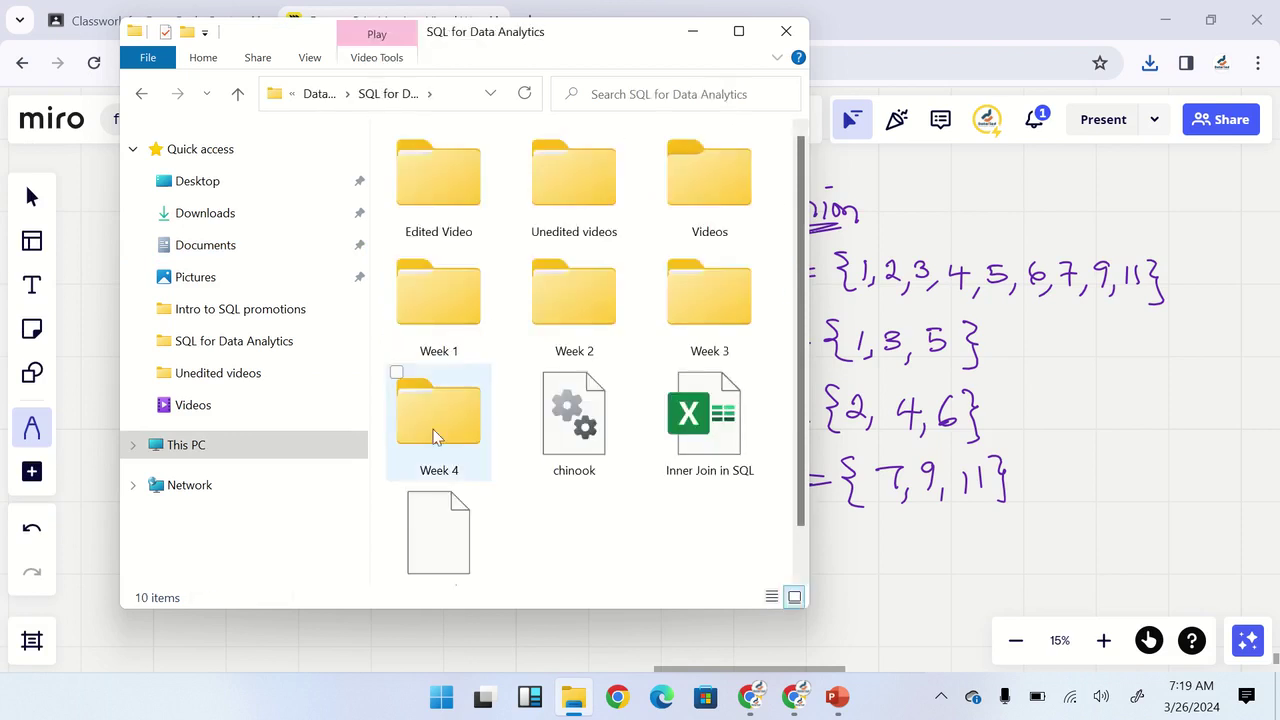
double_click(427, 403)
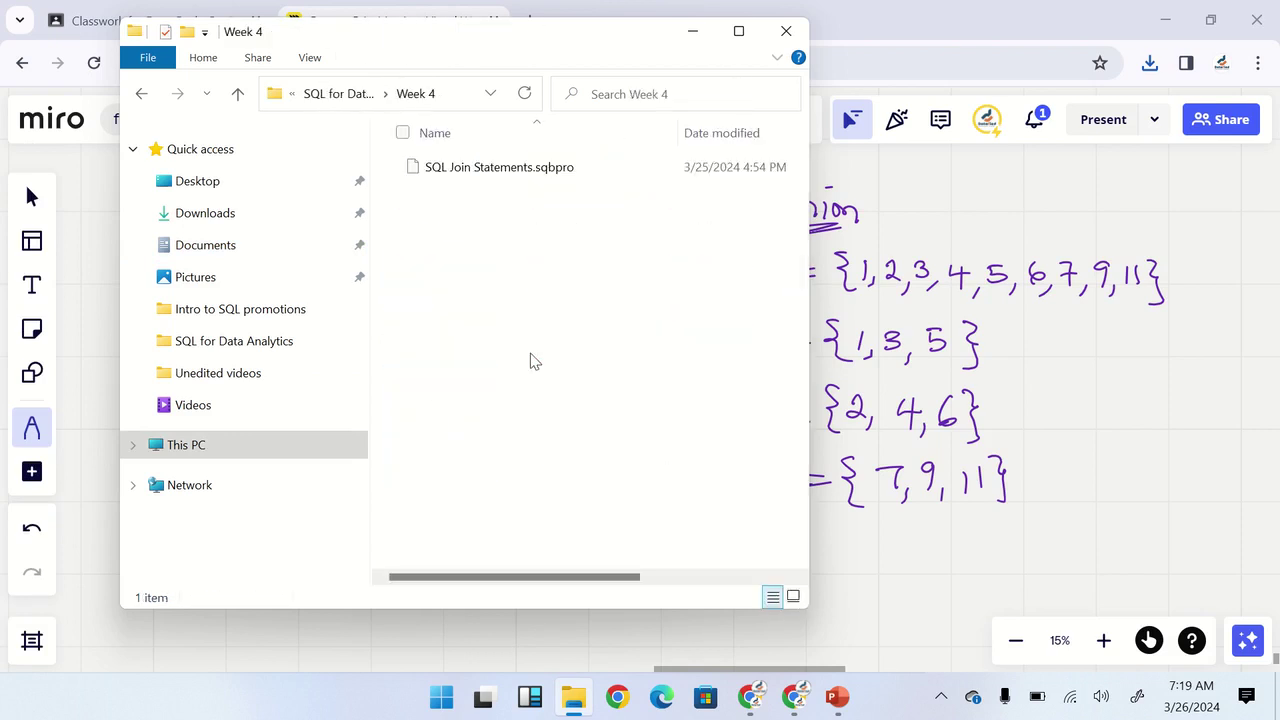
key(ctrl+v)
click(512, 324)
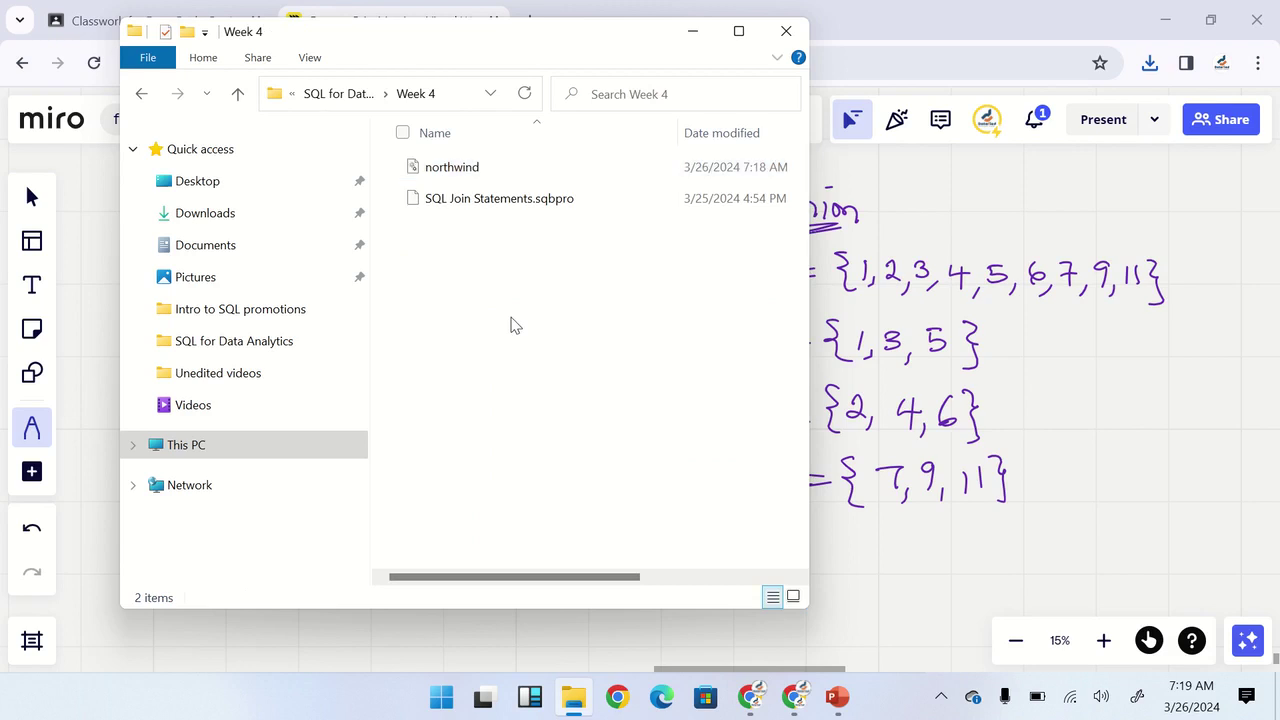
click(694, 36)
Step: Search for "db br" and launch DB Browser (SQLite)
key(super)
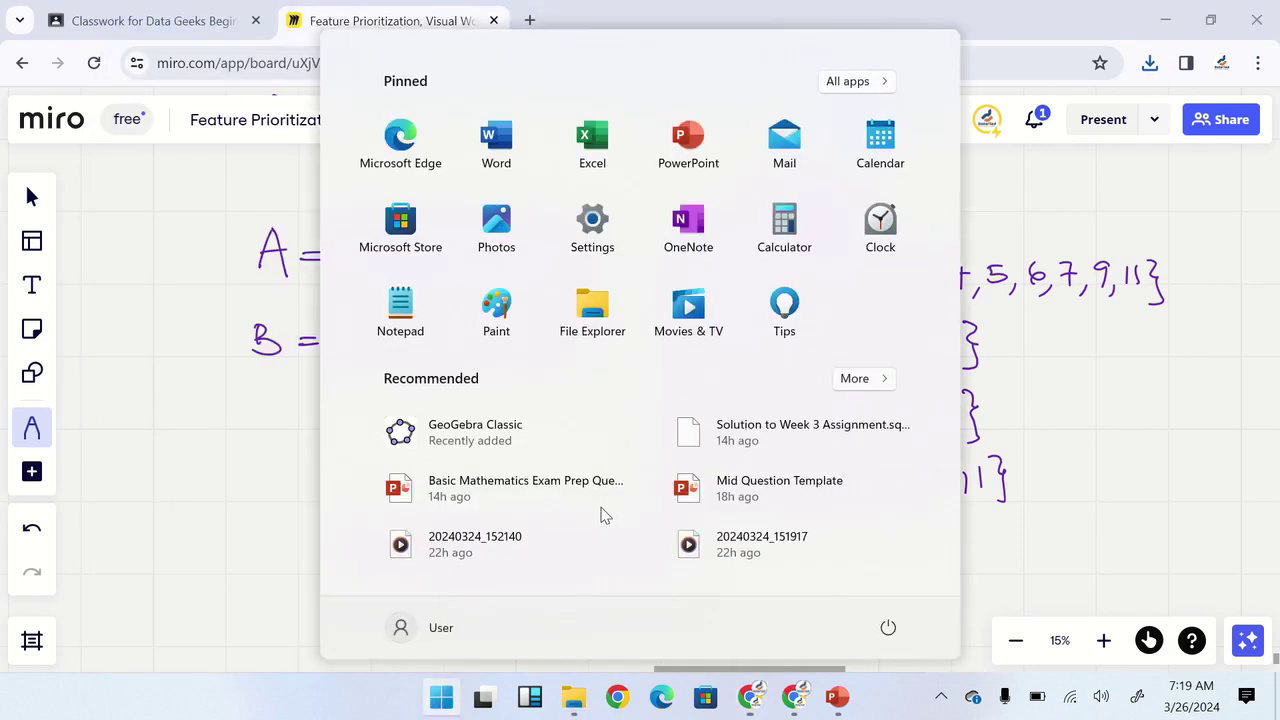
text(db br)
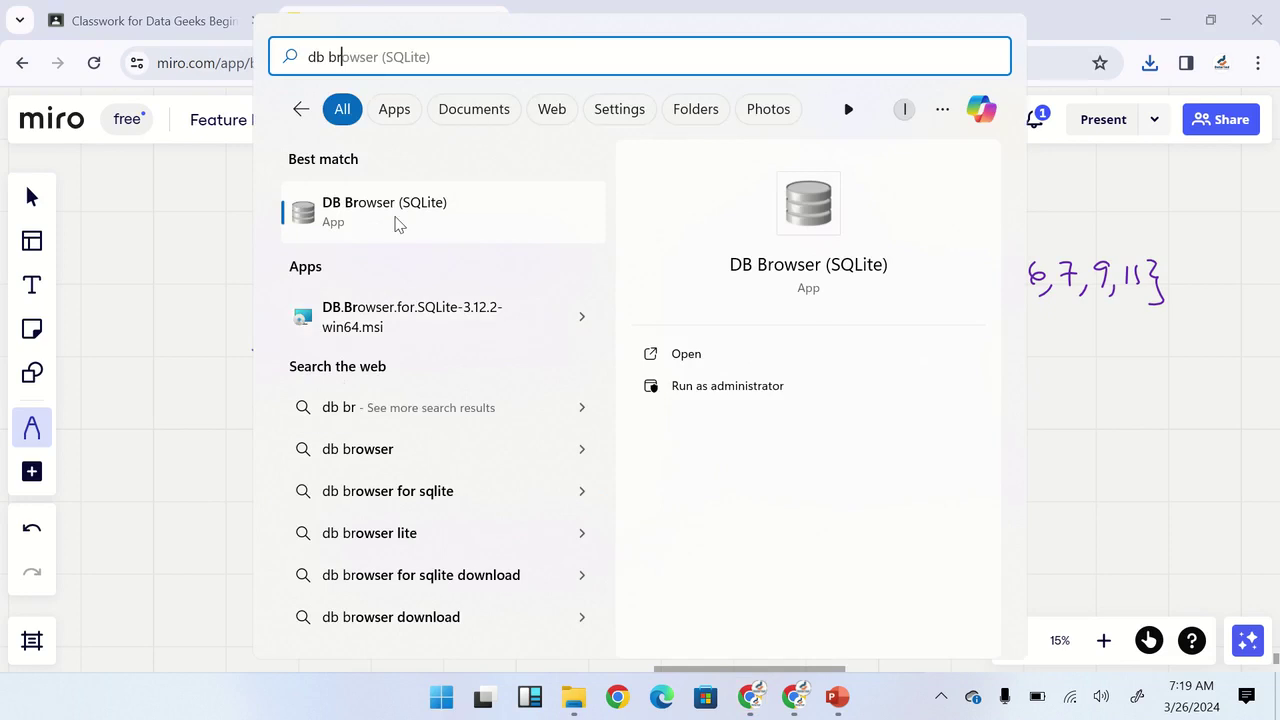
click(400, 214)
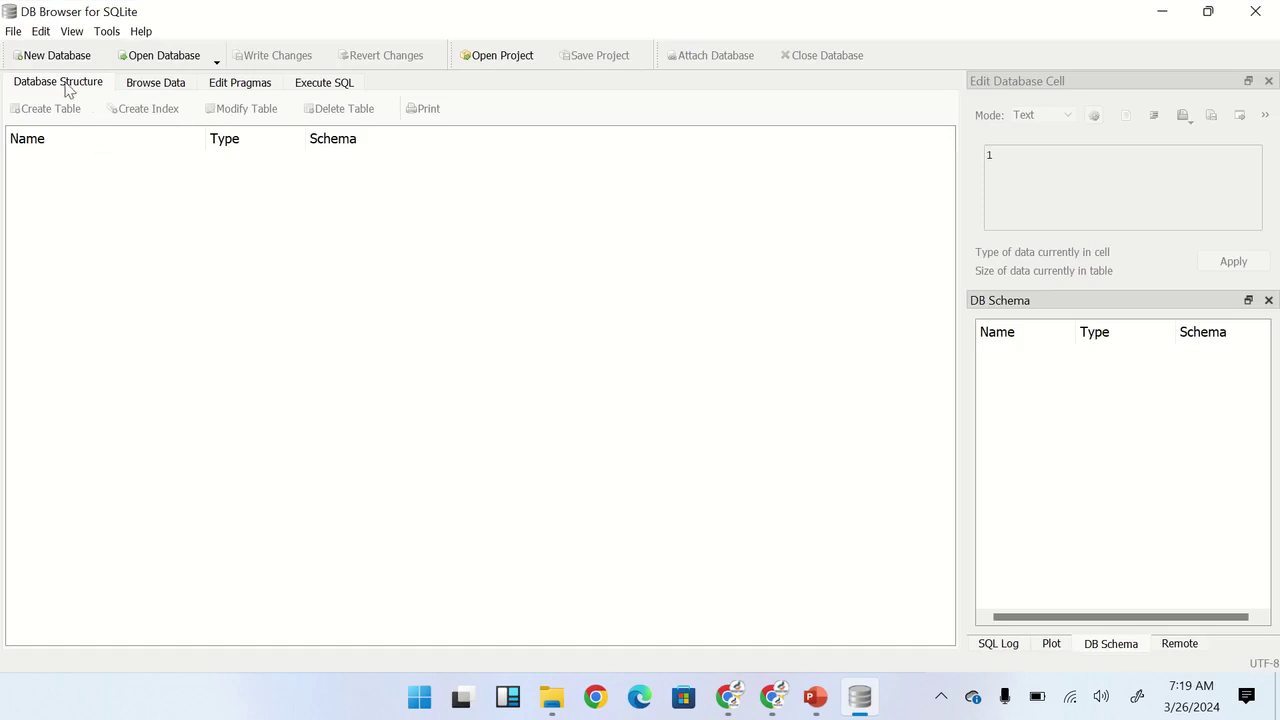
Step: Open the northwind database from the Week 4 folder of SQL for Data Analytics and look over its tables and views
click(154, 62)
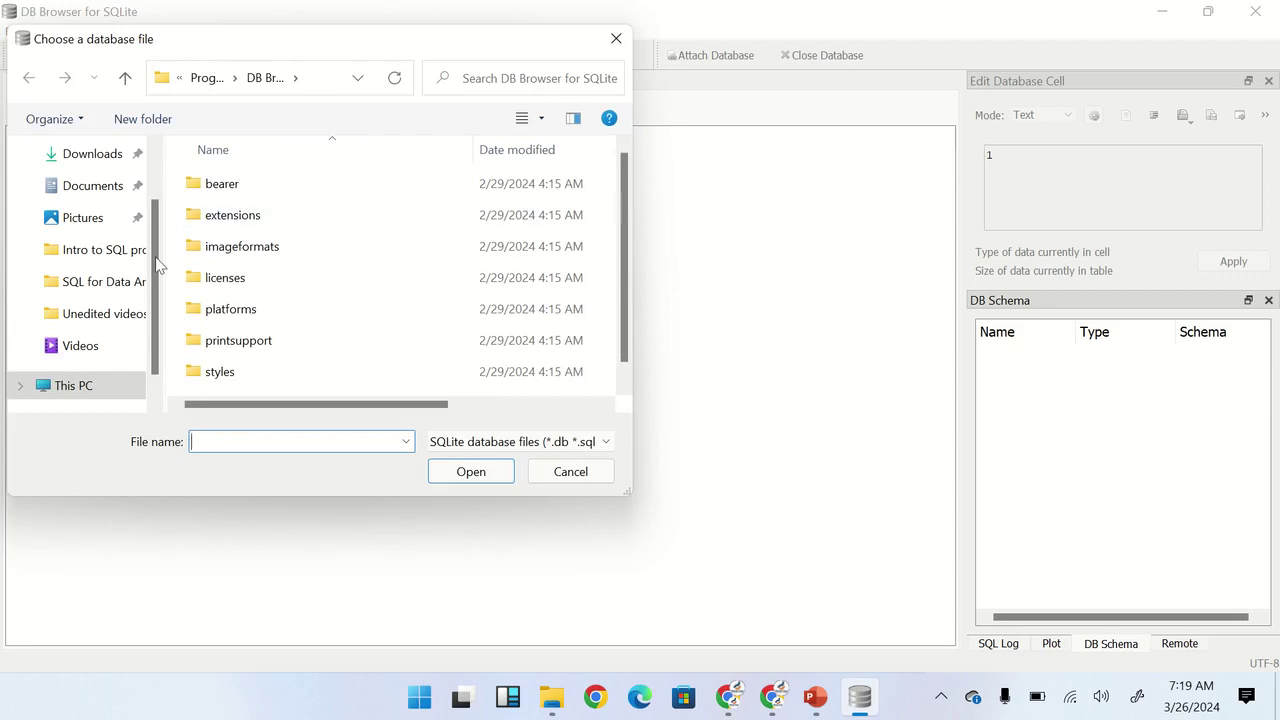
click(80, 288)
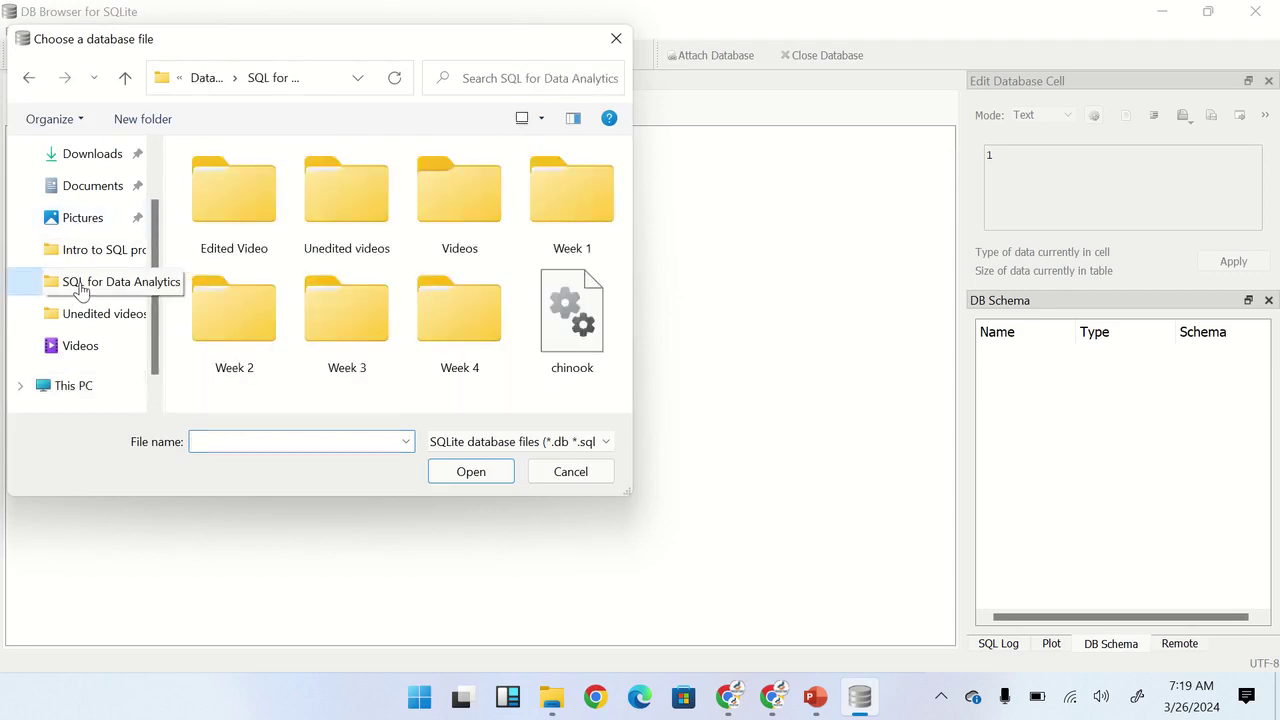
double_click(455, 315)
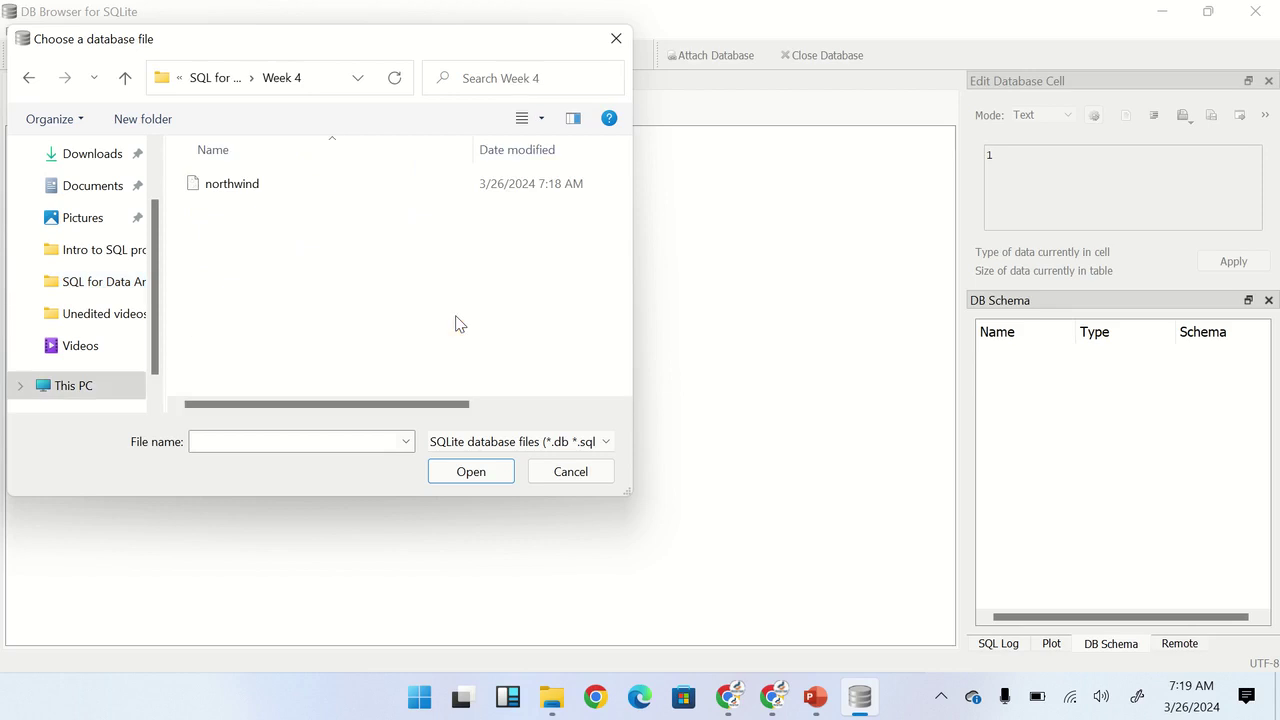
click(251, 186)
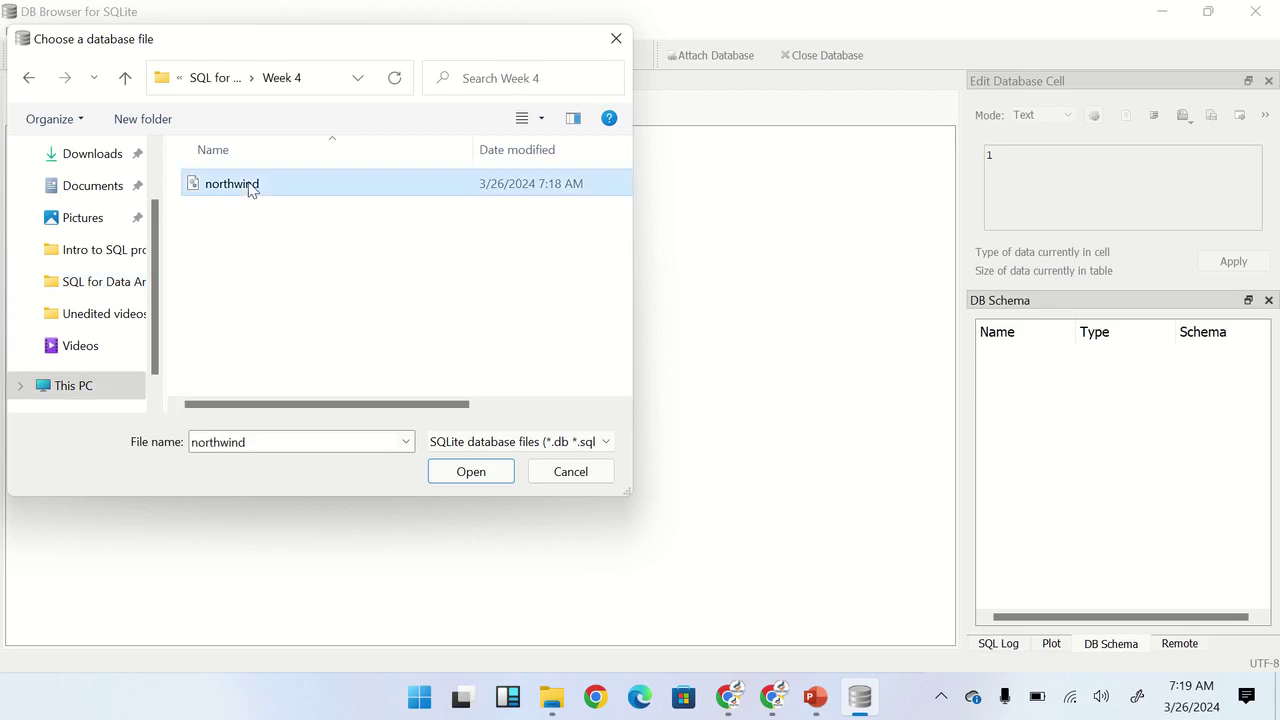
click(481, 481)
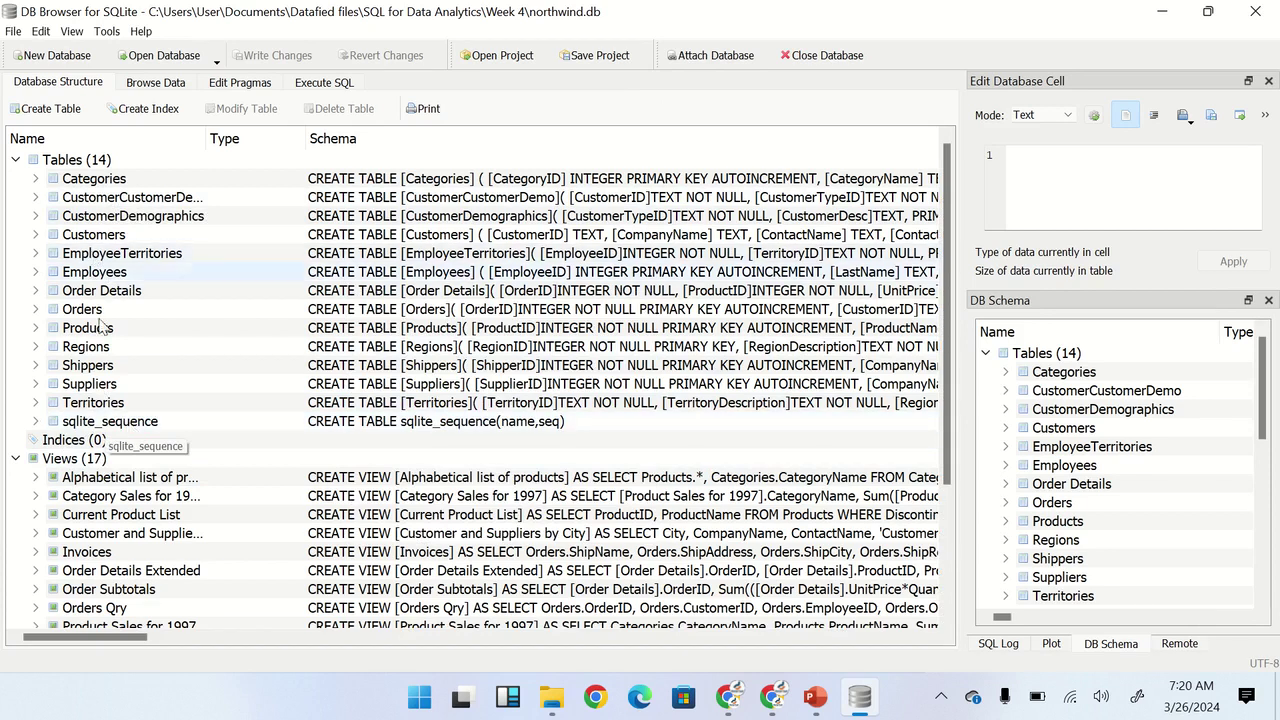
scroll(118, 400, down, 3)
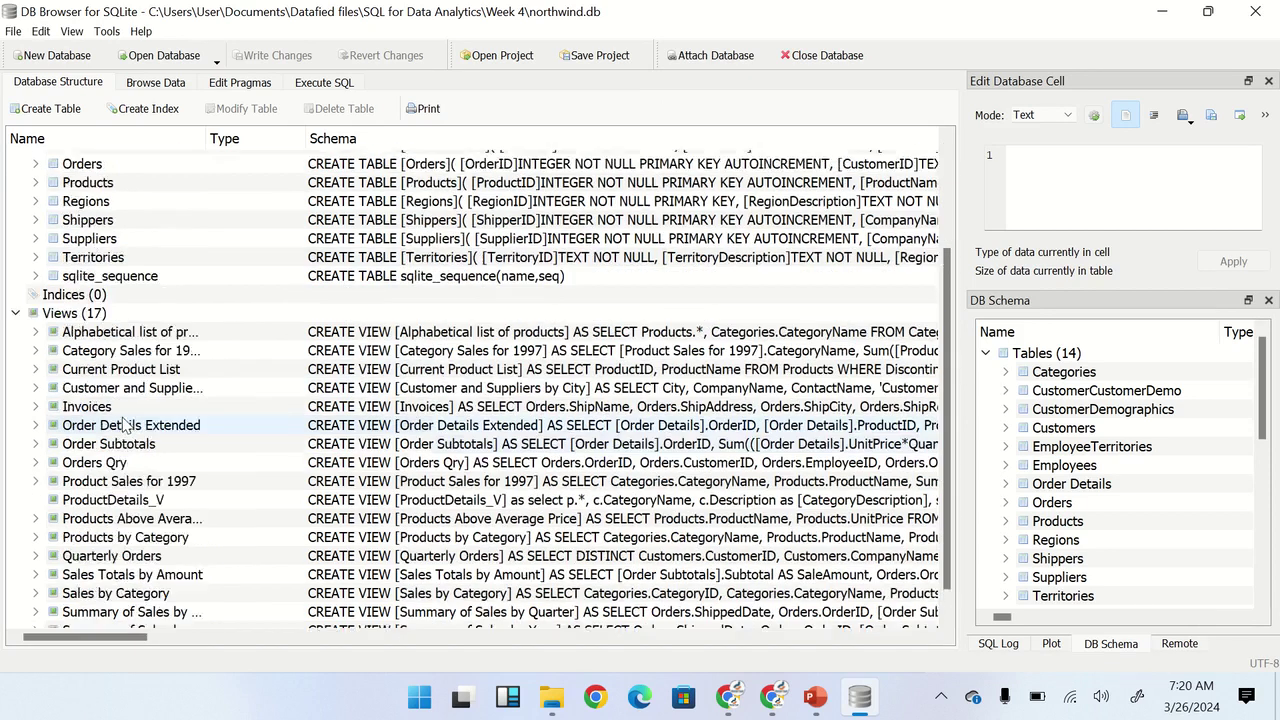
scroll(122, 566, up, 3)
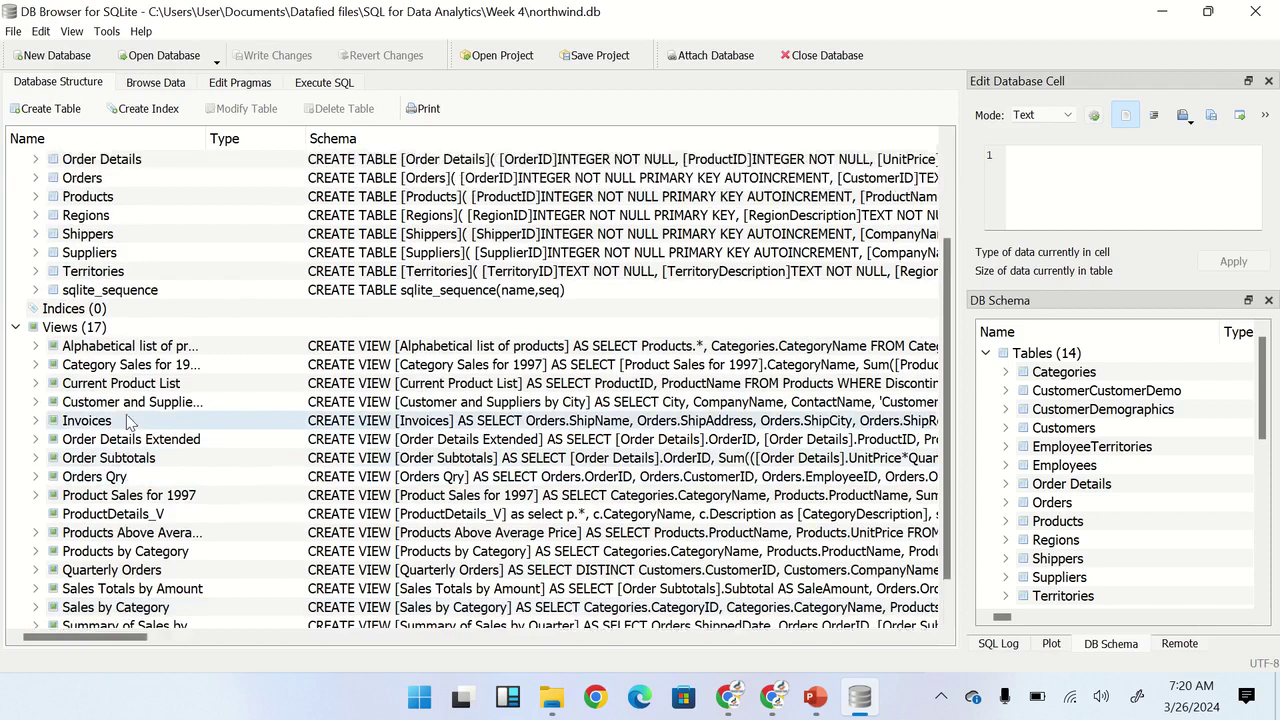
Step: Go to the SQL editor for the northwind database and enlarge its text
click(320, 86)
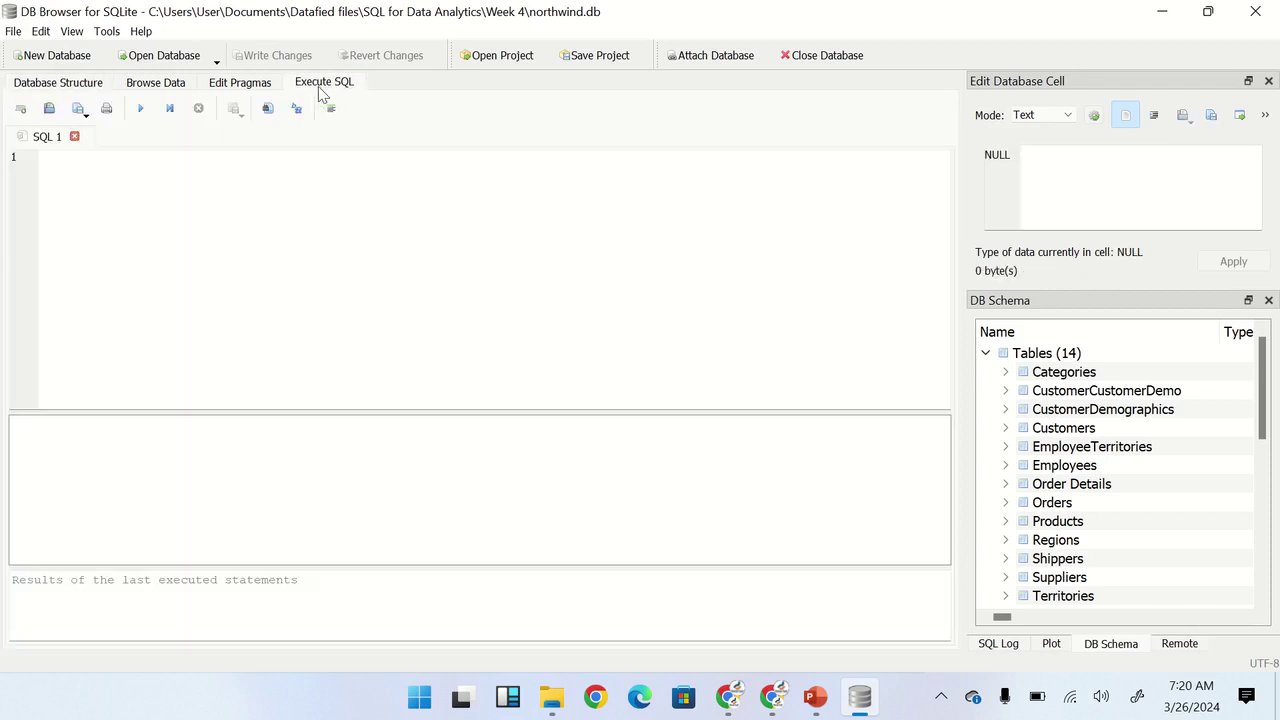
click(185, 314)
ctrl+scroll(185, 314, up, 5)
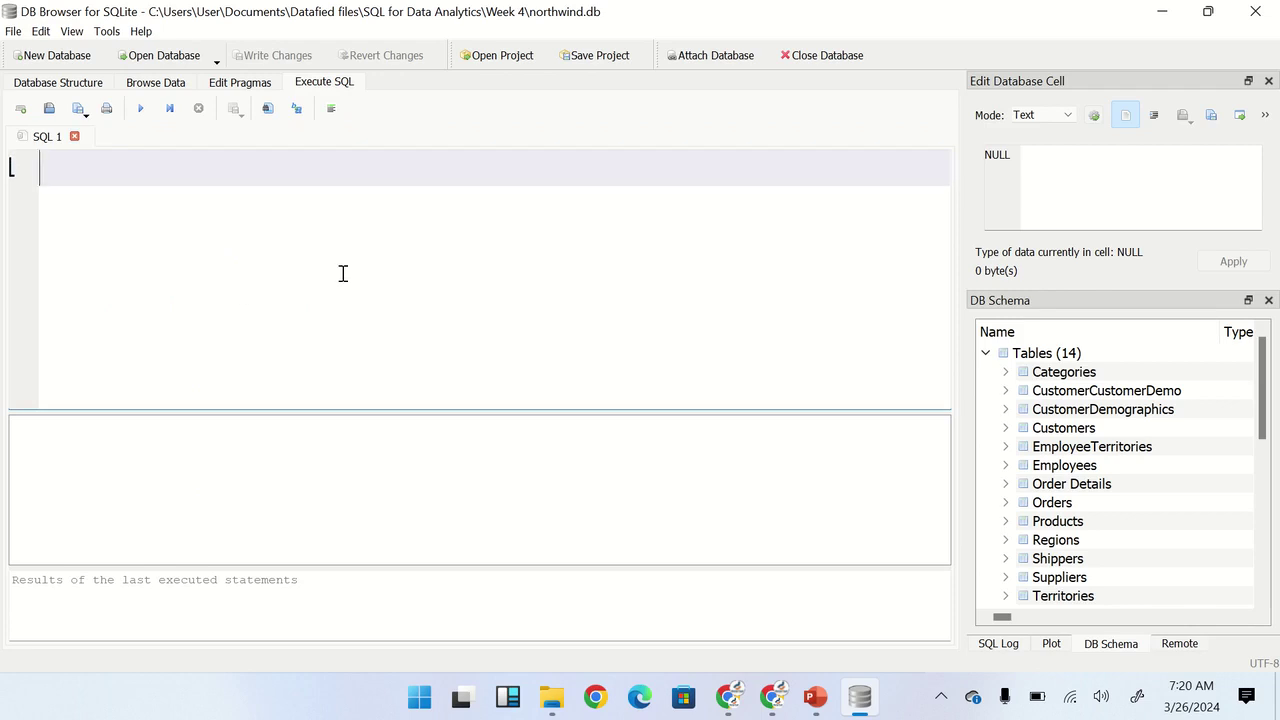
Step: Switch to Chrome's Google Classroom page and expand the "02. Introduction to Set Theory for SQL" material again
key(alt+Tab)
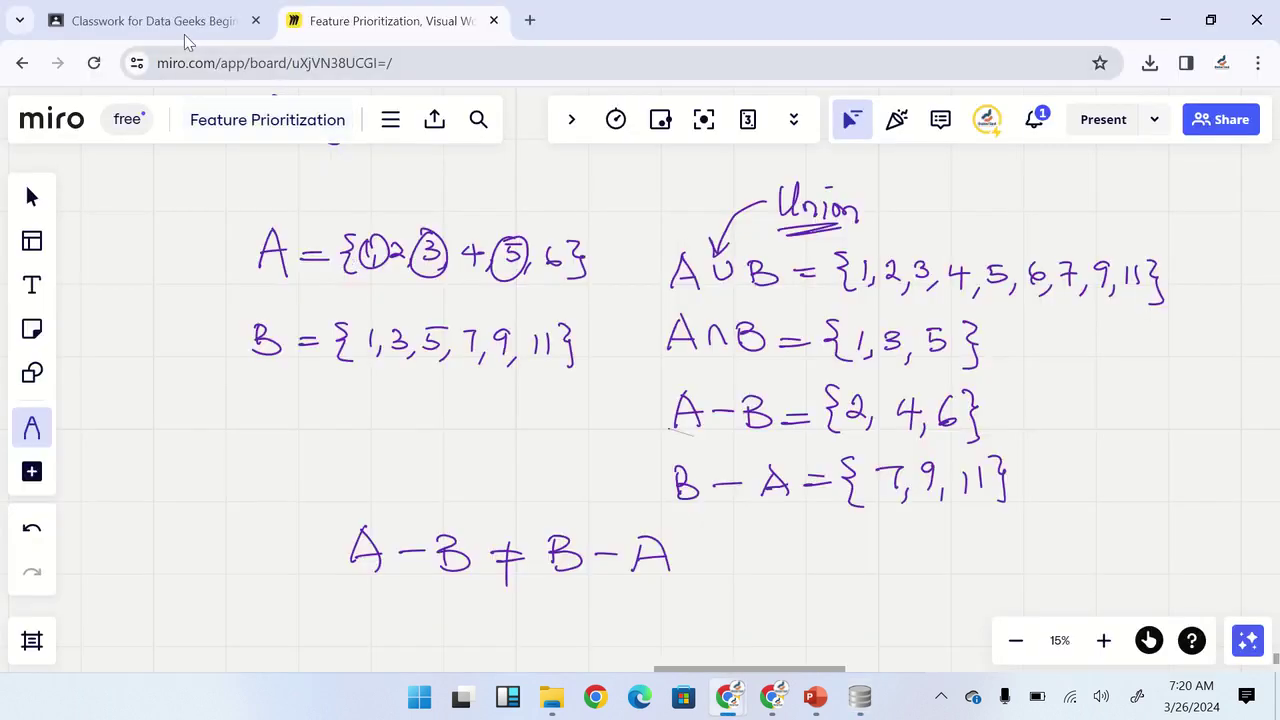
click(183, 34)
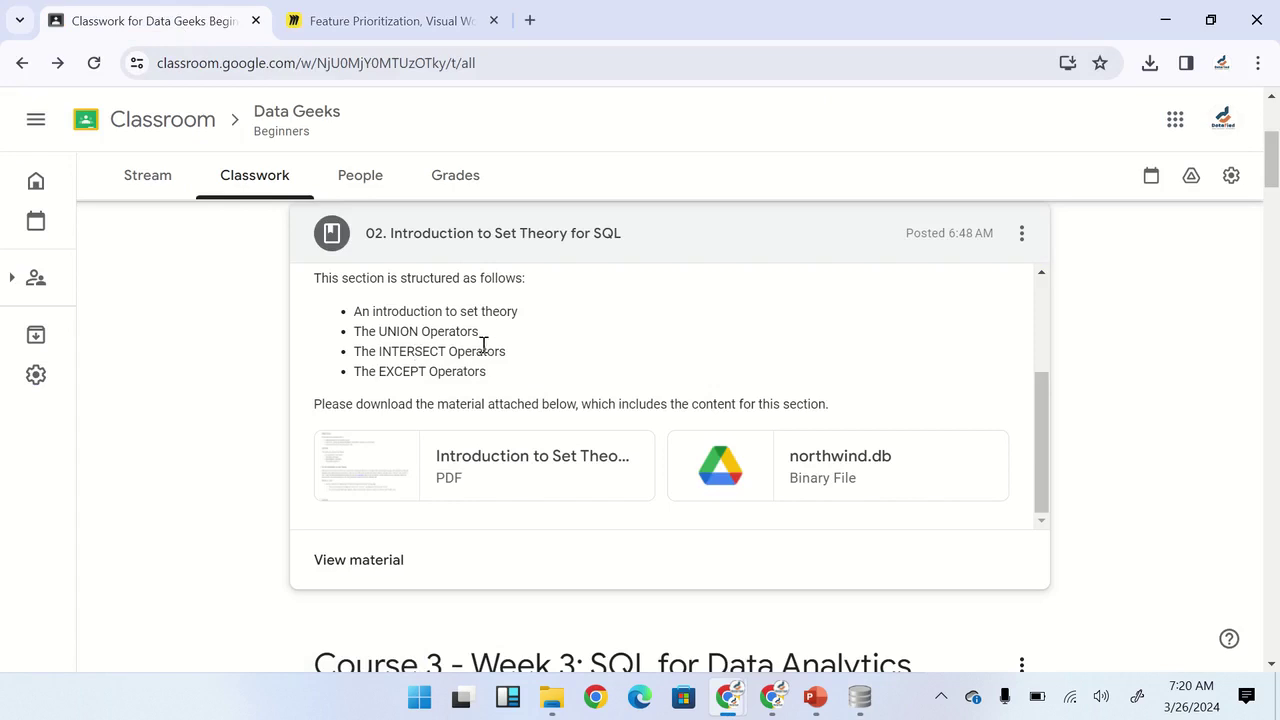
click(495, 246)
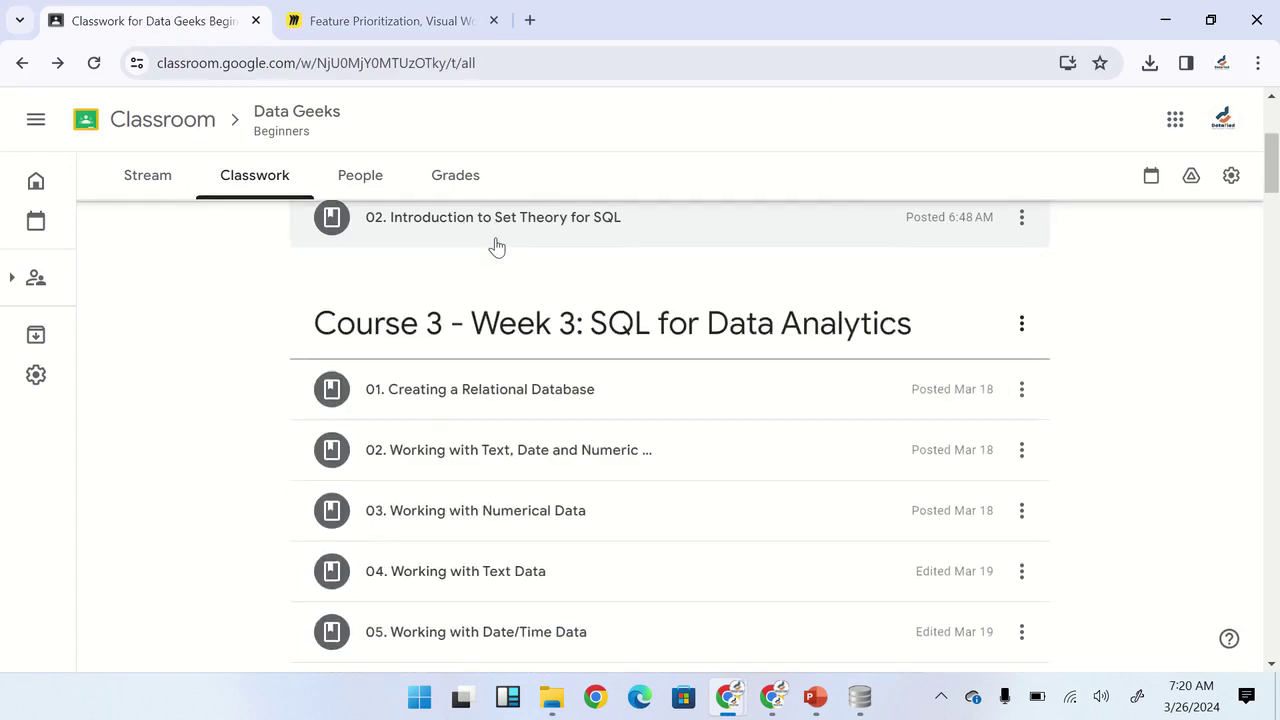
scroll(497, 246, up, 1)
click(494, 354)
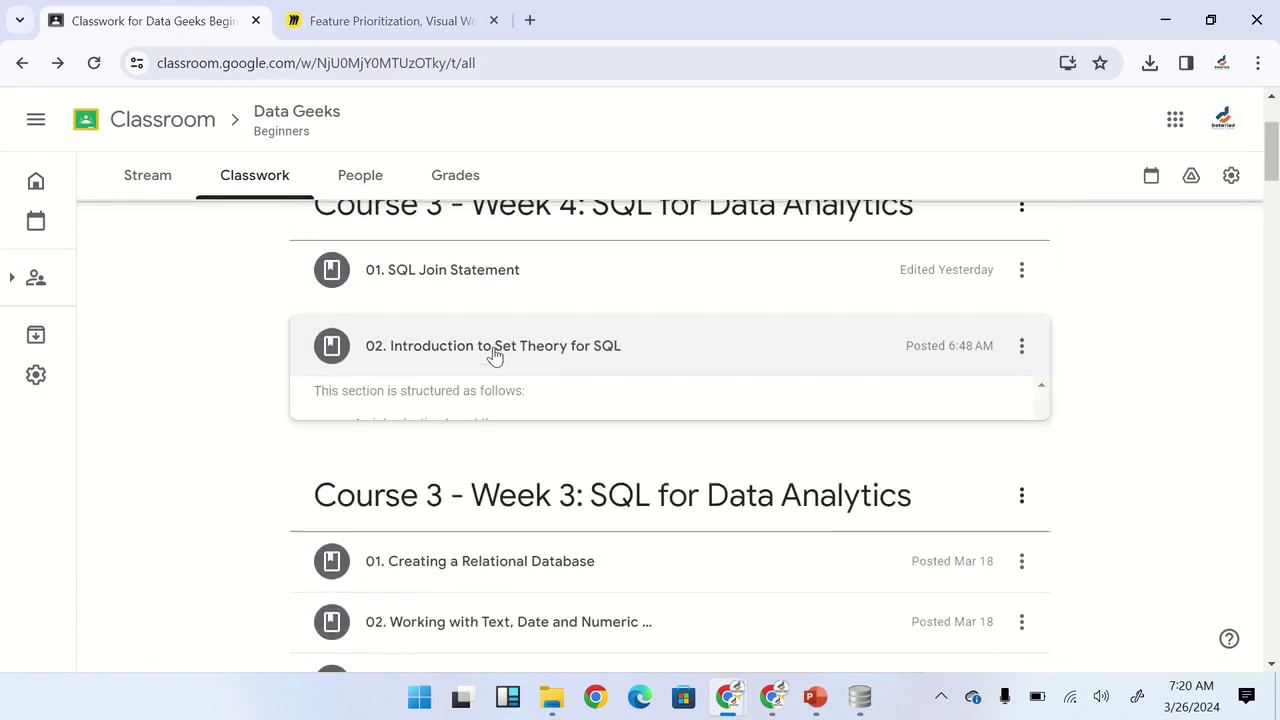